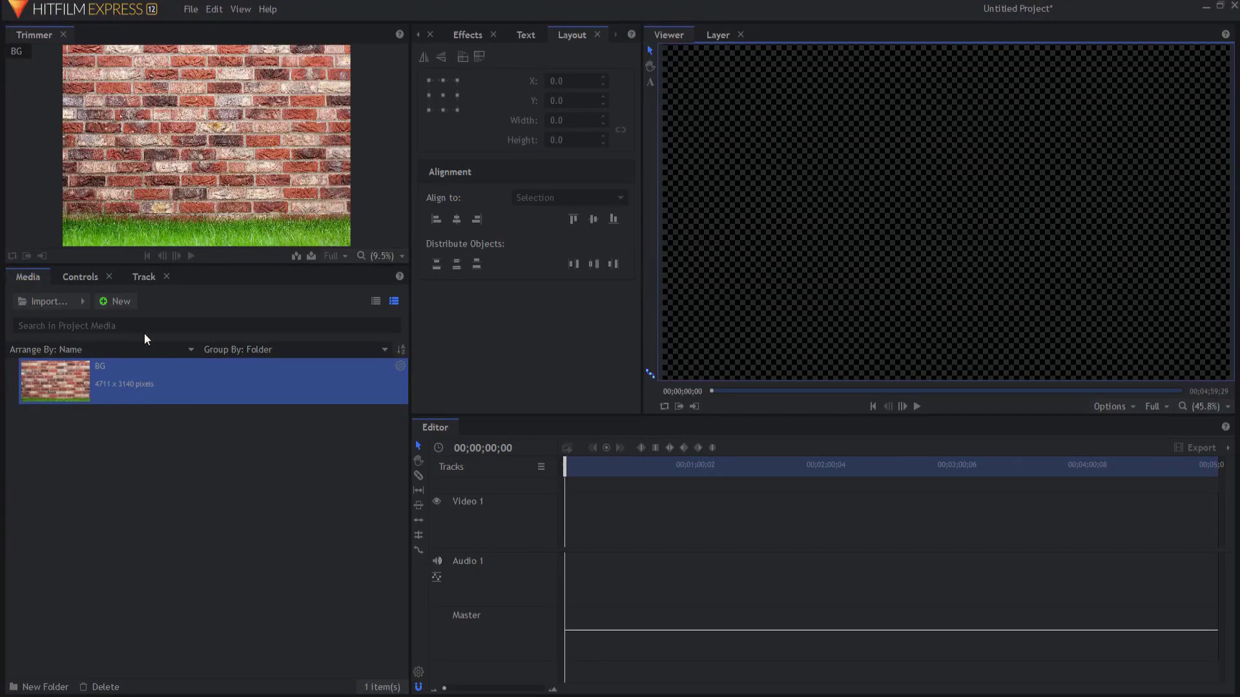
Step: Create a new composite shot named BG
{"action": "left_click", "coordinate": [120, 301]}
{"action": "left_click", "coordinate": [155, 322]}
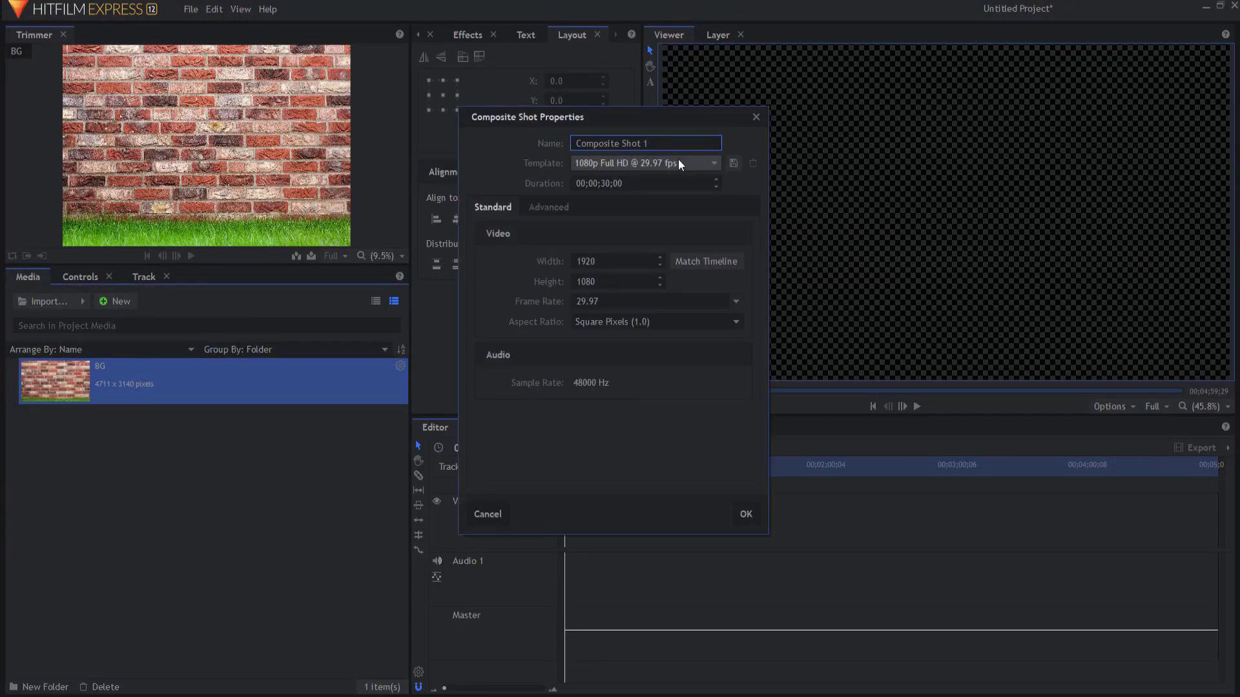
{"action": "key", "text": "ctrl+a"}
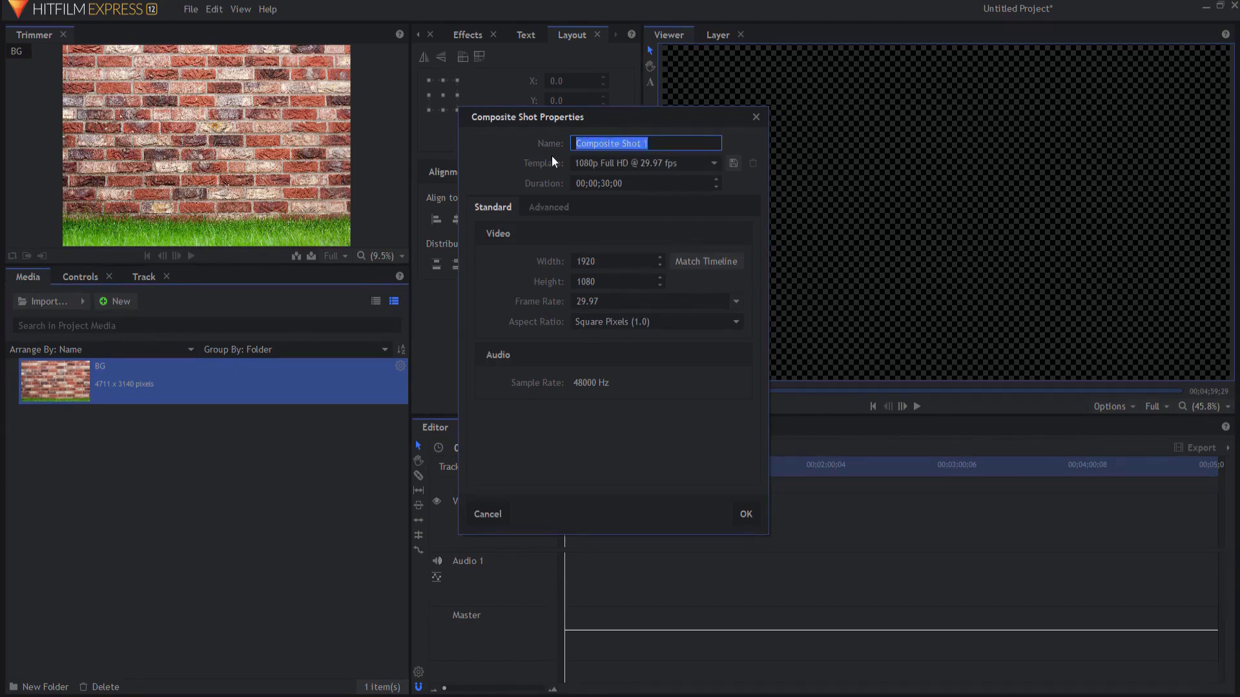
{"action": "type", "text": "BG"}
{"action": "key", "text": "Return"}
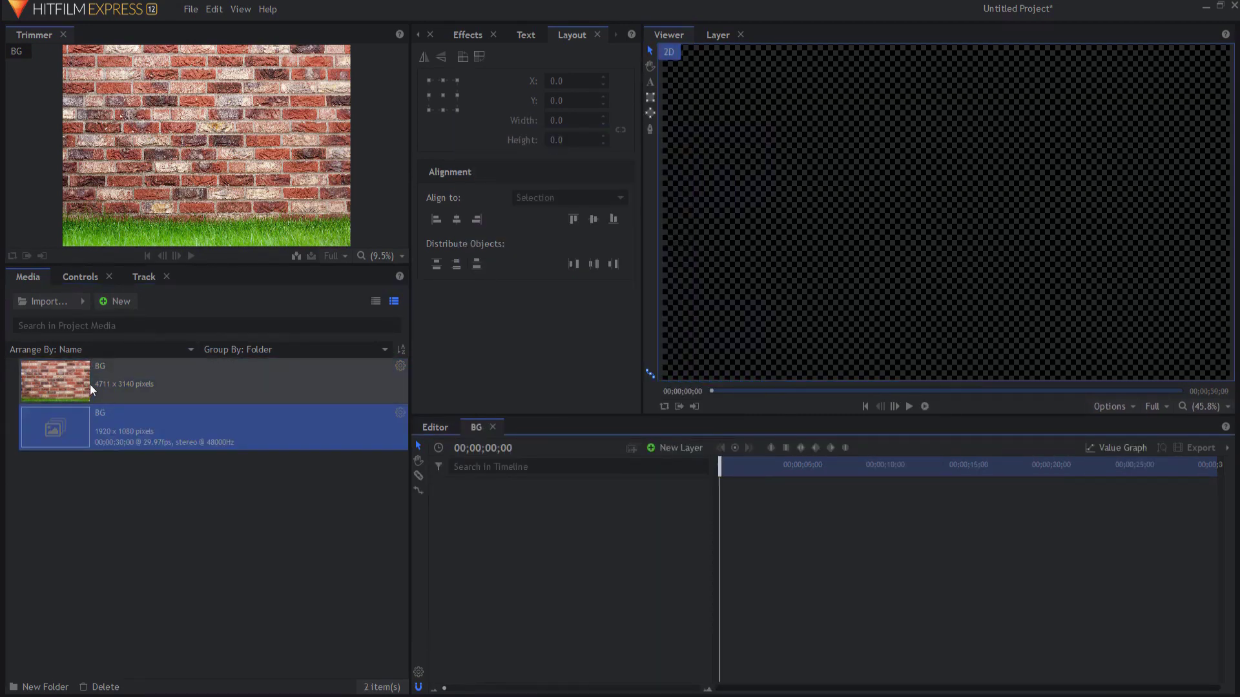
Step: Place the brick-wall photo in BG and fit it to fill the frame
{"action": "left_click_drag", "start_coordinate": [90, 384], "coordinate": [586, 486]}
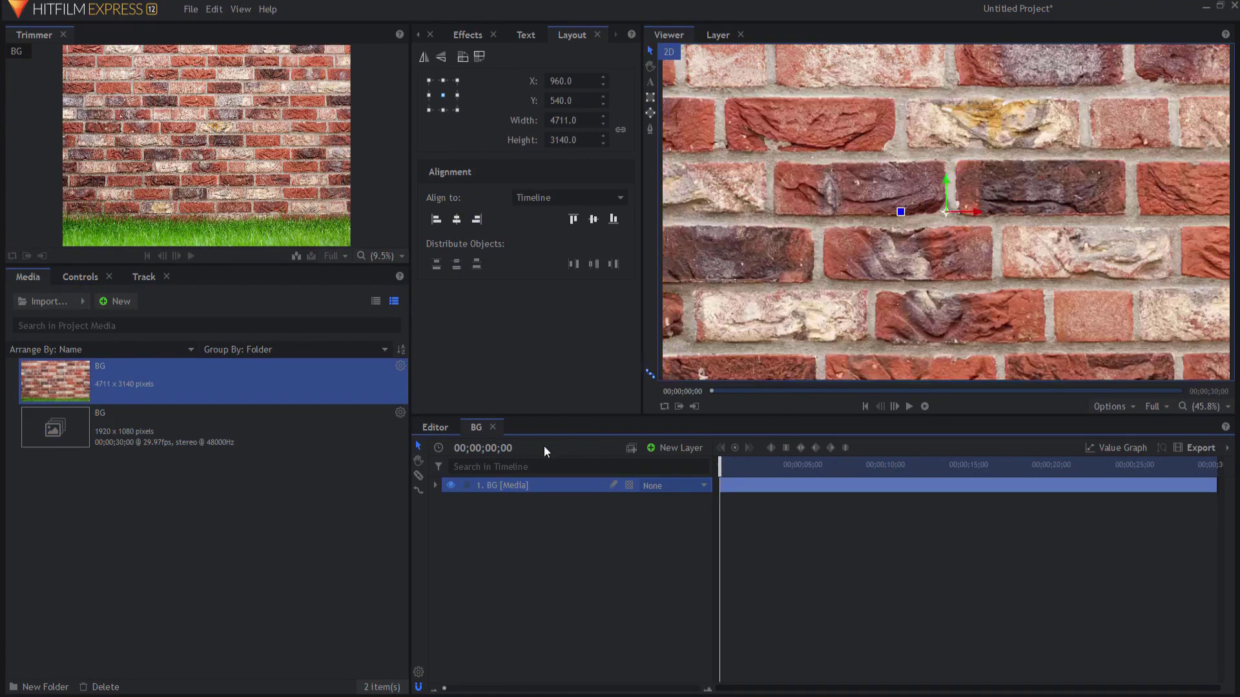
{"action": "right_click", "coordinate": [509, 485]}
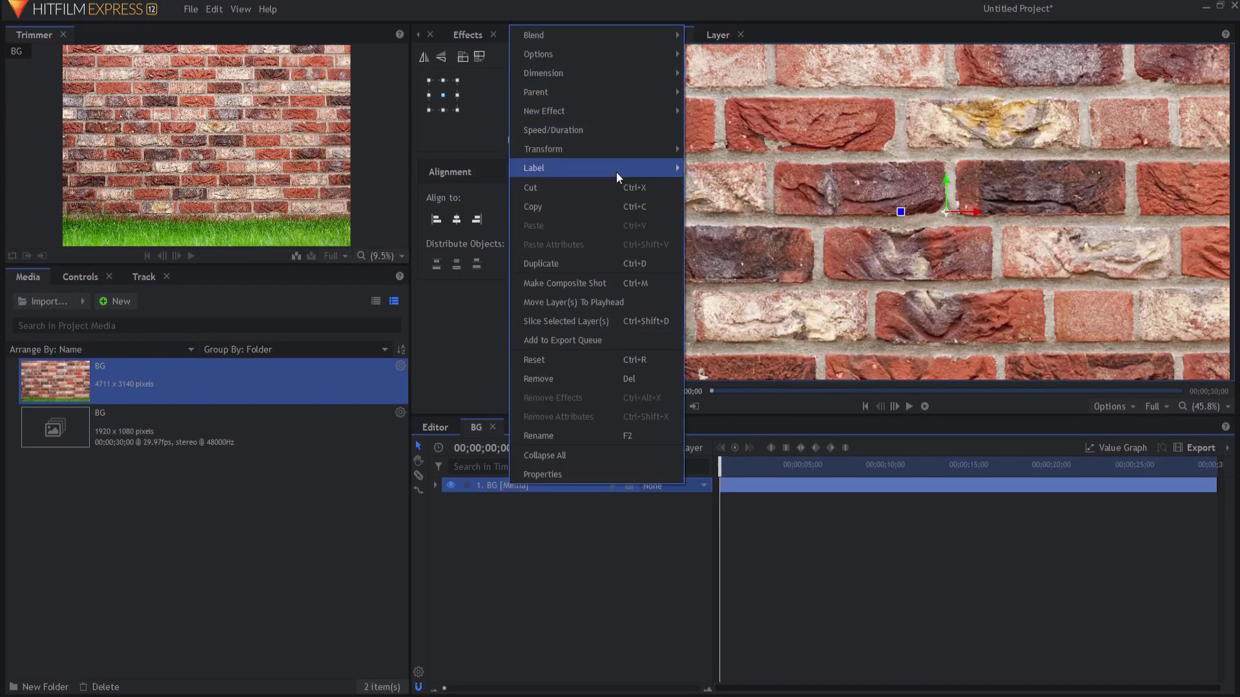
{"action": "mouse_move", "coordinate": [609, 149]}
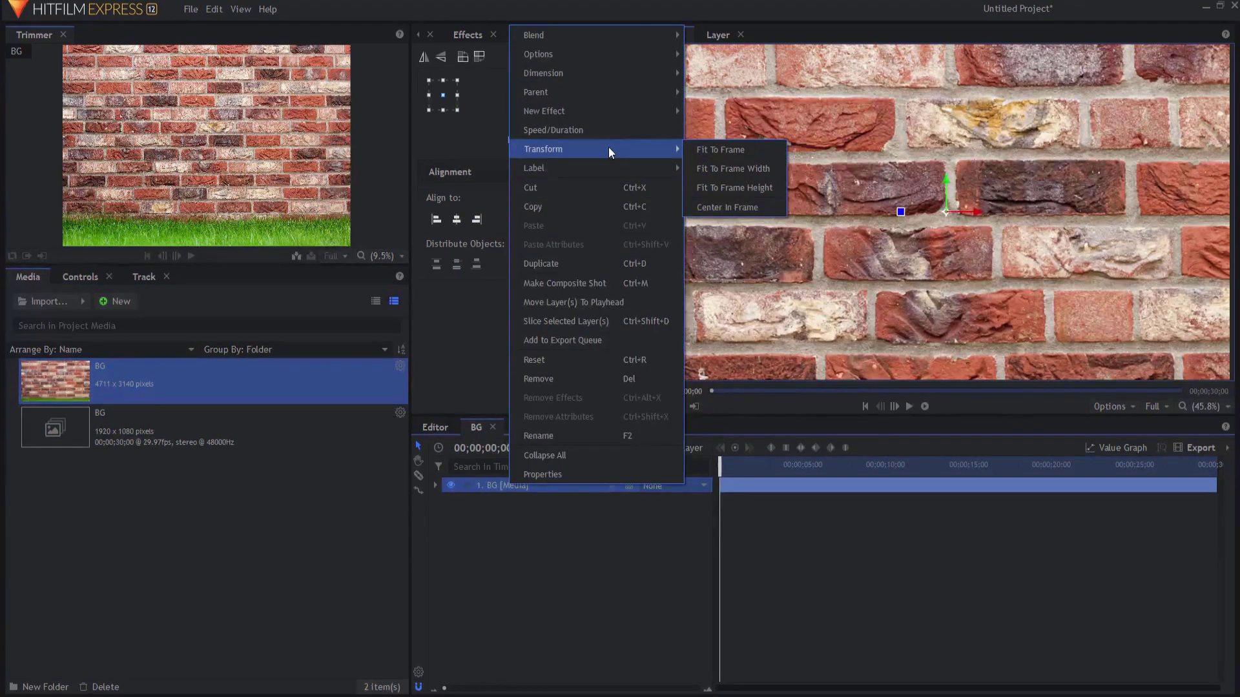
{"action": "left_click", "coordinate": [739, 150]}
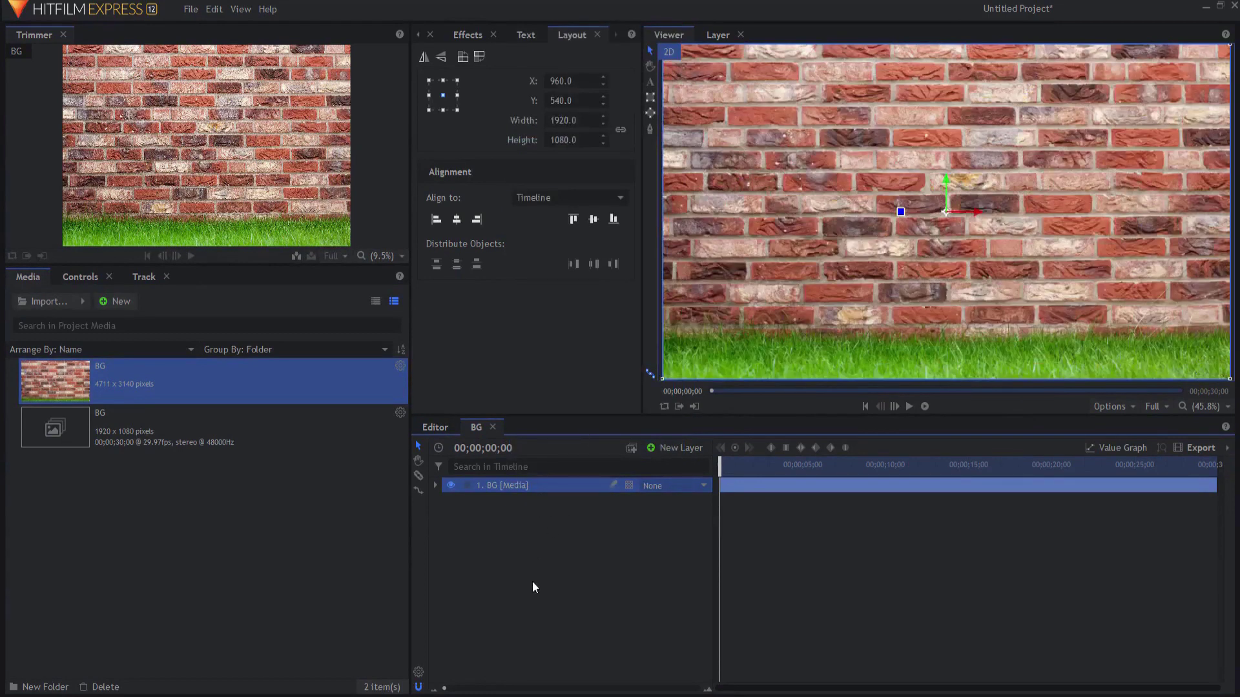
{"action": "left_click", "coordinate": [130, 301]}
Step: Create a 10-second composite shot named Final and add the BG composite as its layer
{"action": "left_click", "coordinate": [153, 322]}
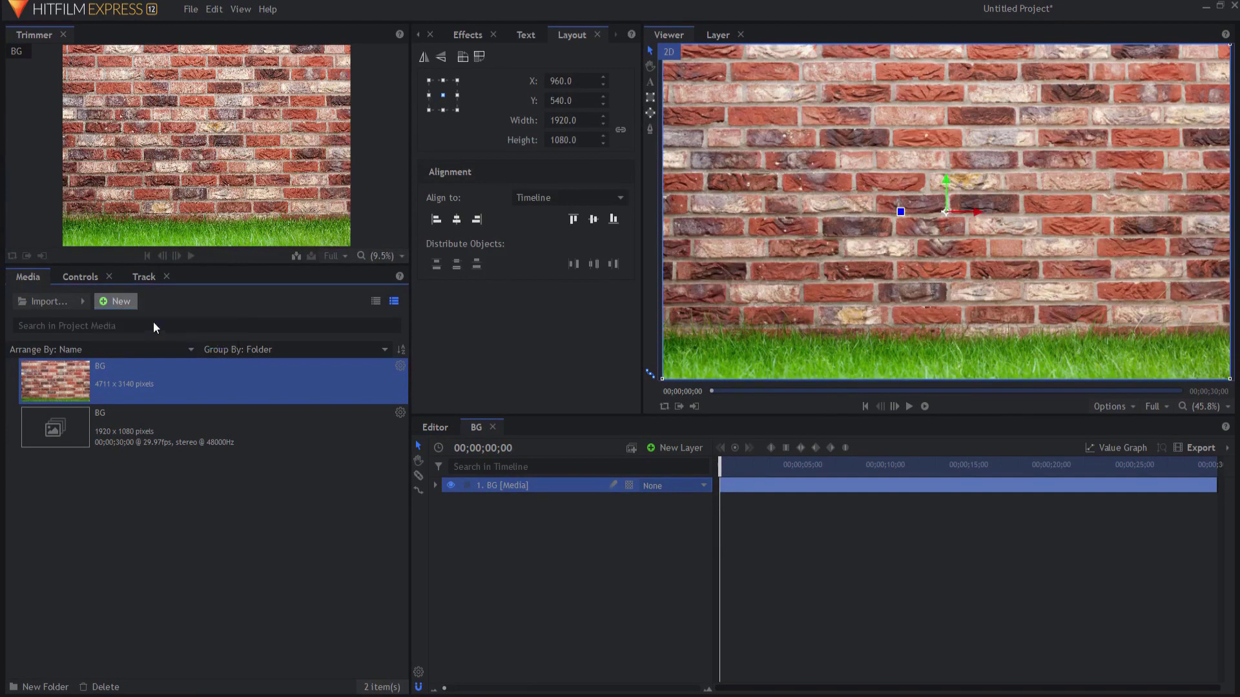
{"action": "left_click_drag", "start_coordinate": [676, 144], "coordinate": [471, 146]}
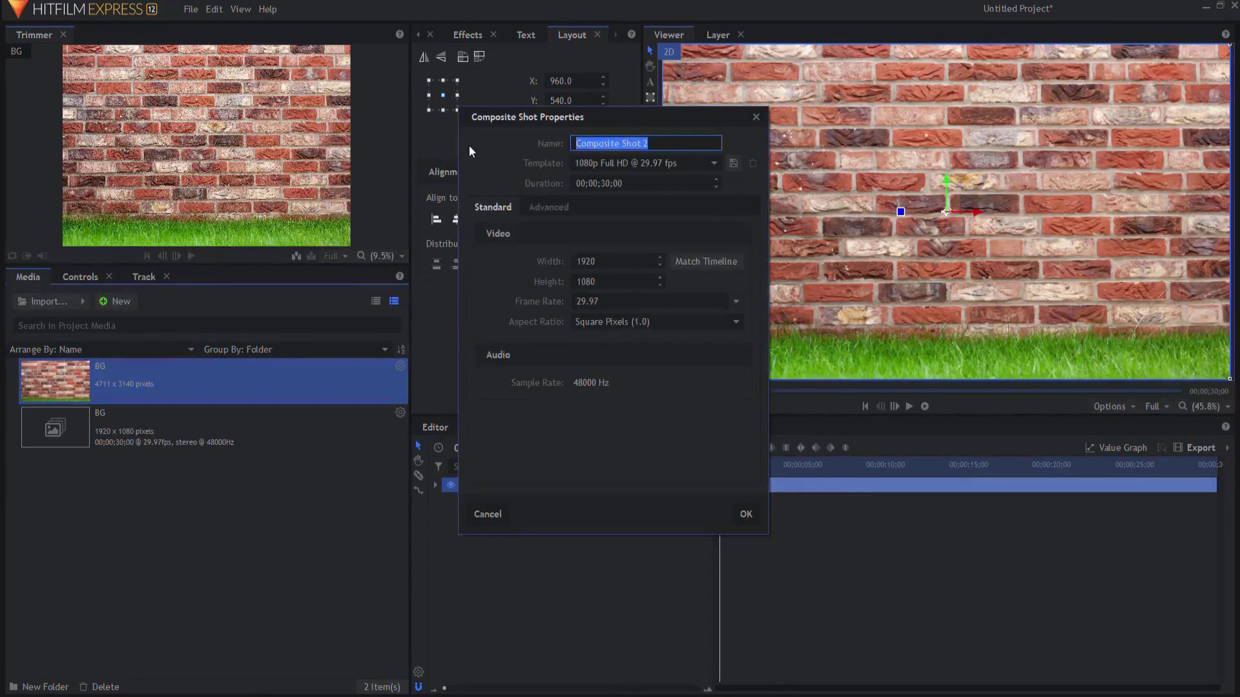
{"action": "type", "text": "Final"}
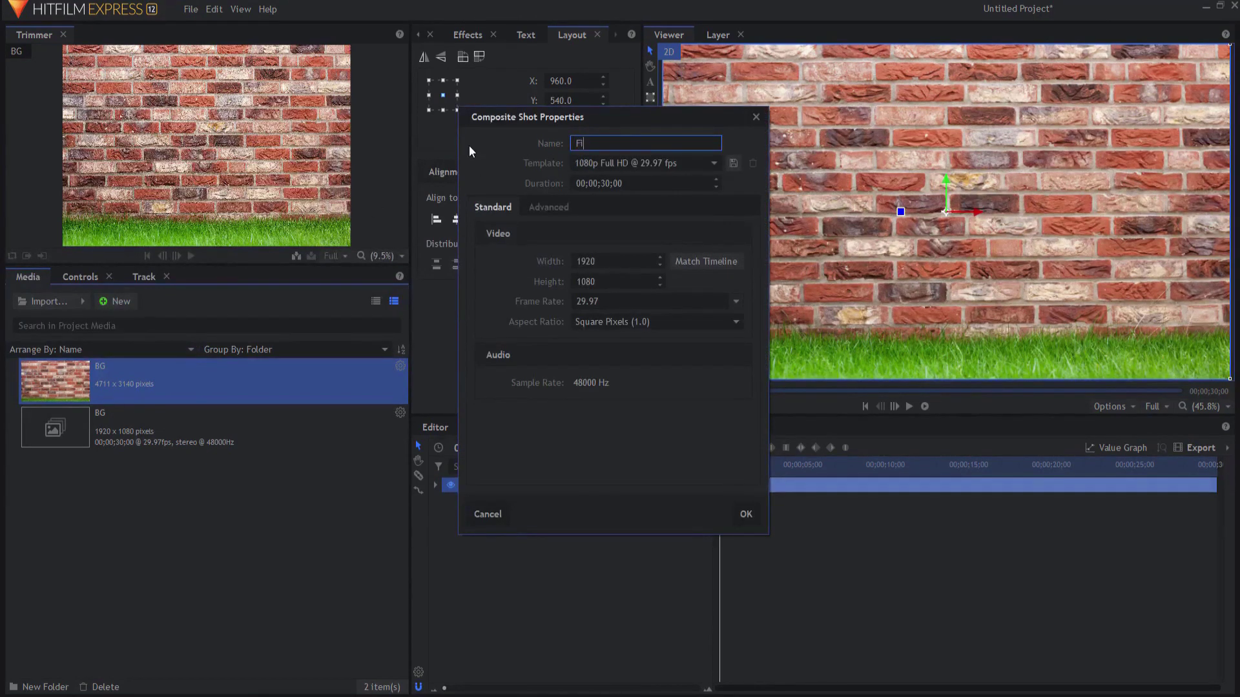
{"action": "double_click", "coordinate": [604, 184]}
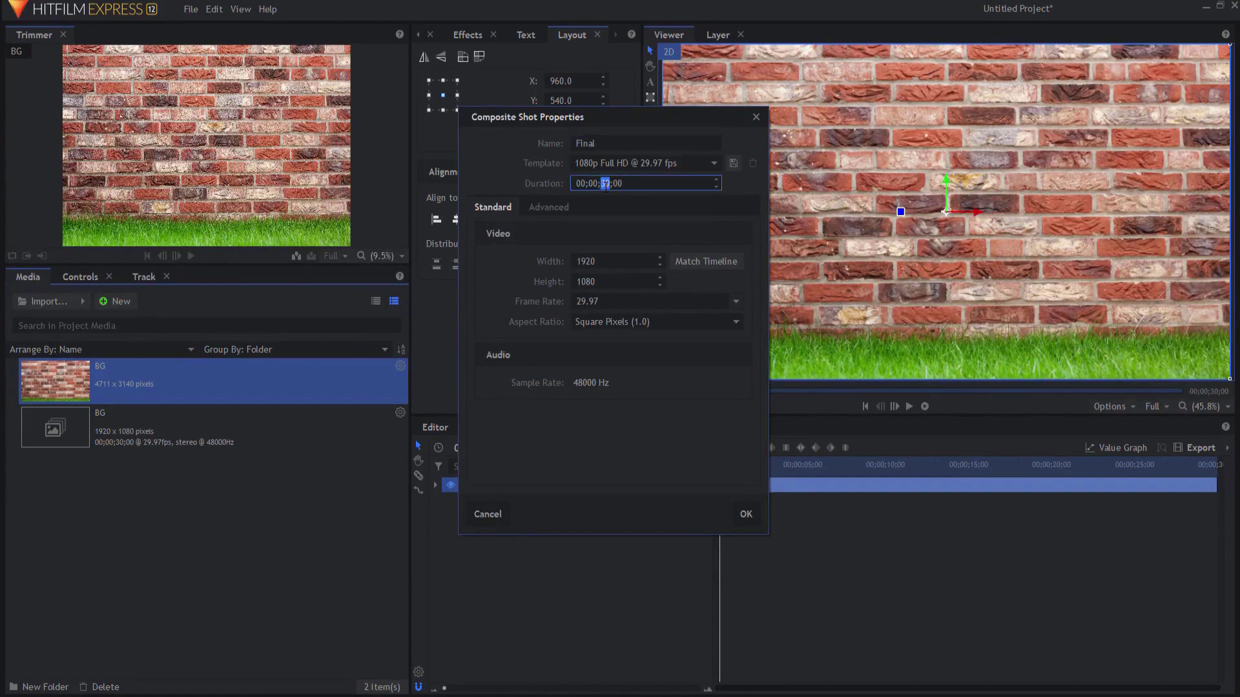
{"action": "type", "text": "10"}
{"action": "left_click", "coordinate": [746, 514]}
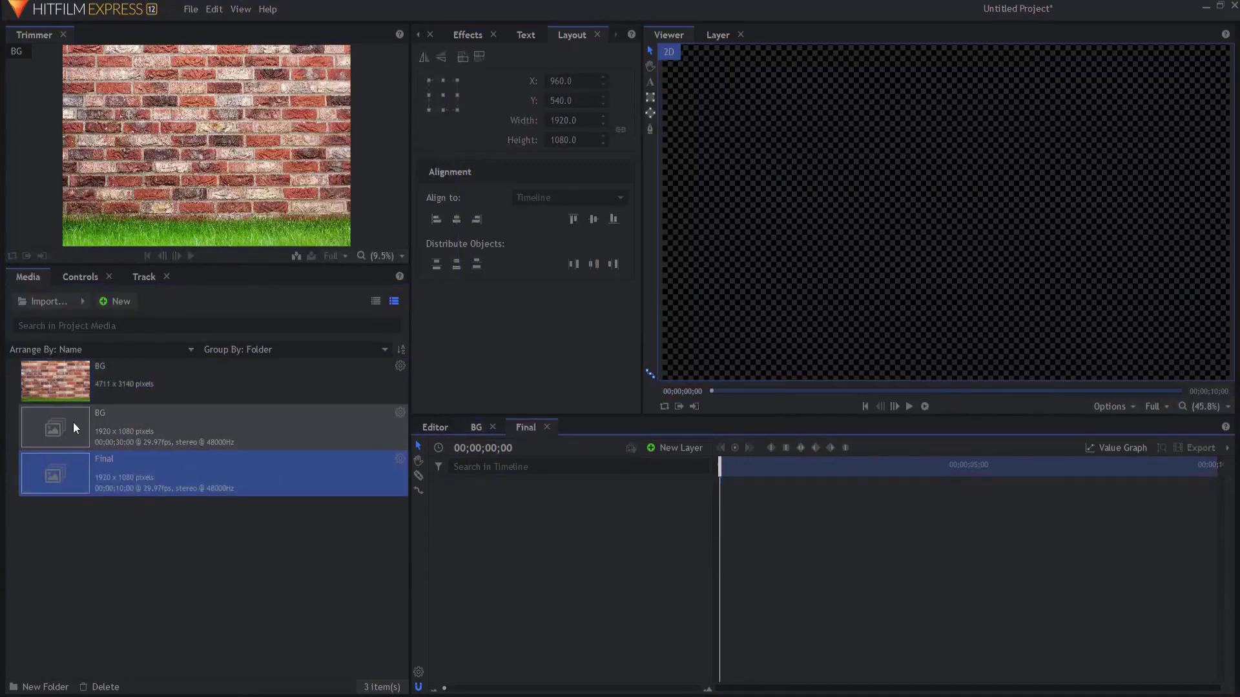
{"action": "left_click_drag", "start_coordinate": [72, 422], "coordinate": [583, 521]}
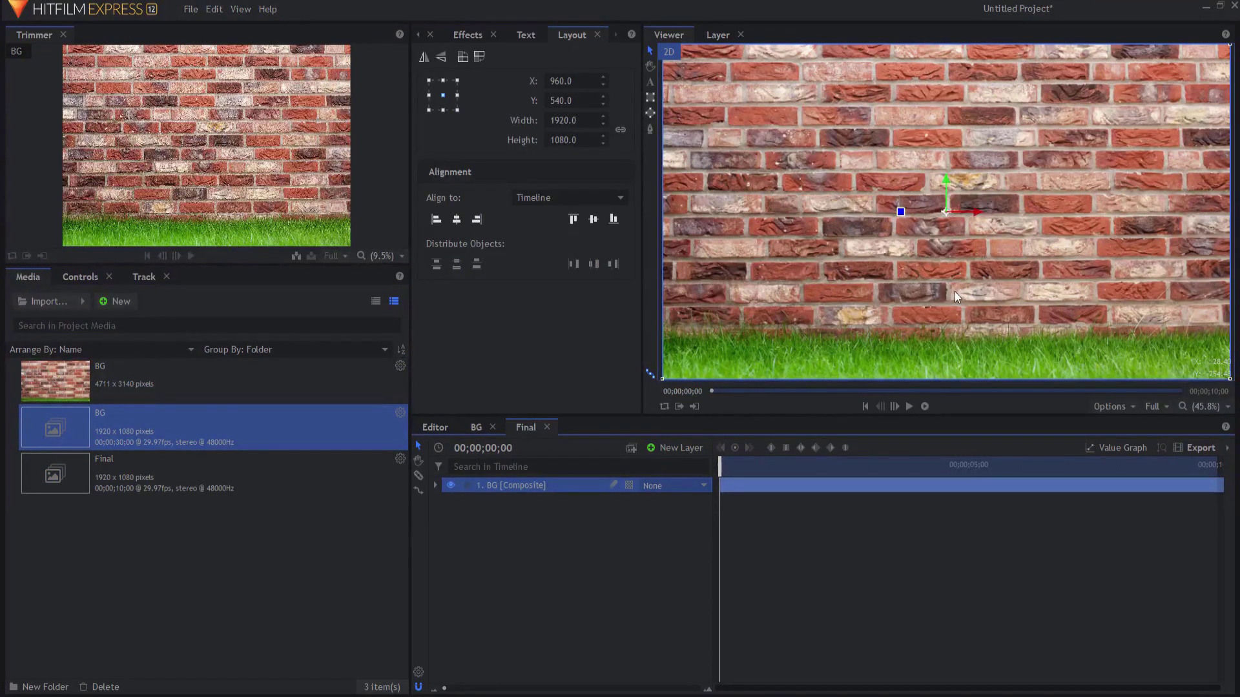
Step: Add a new plane layer with default settings to Final
{"action": "left_click", "coordinate": [468, 35]}
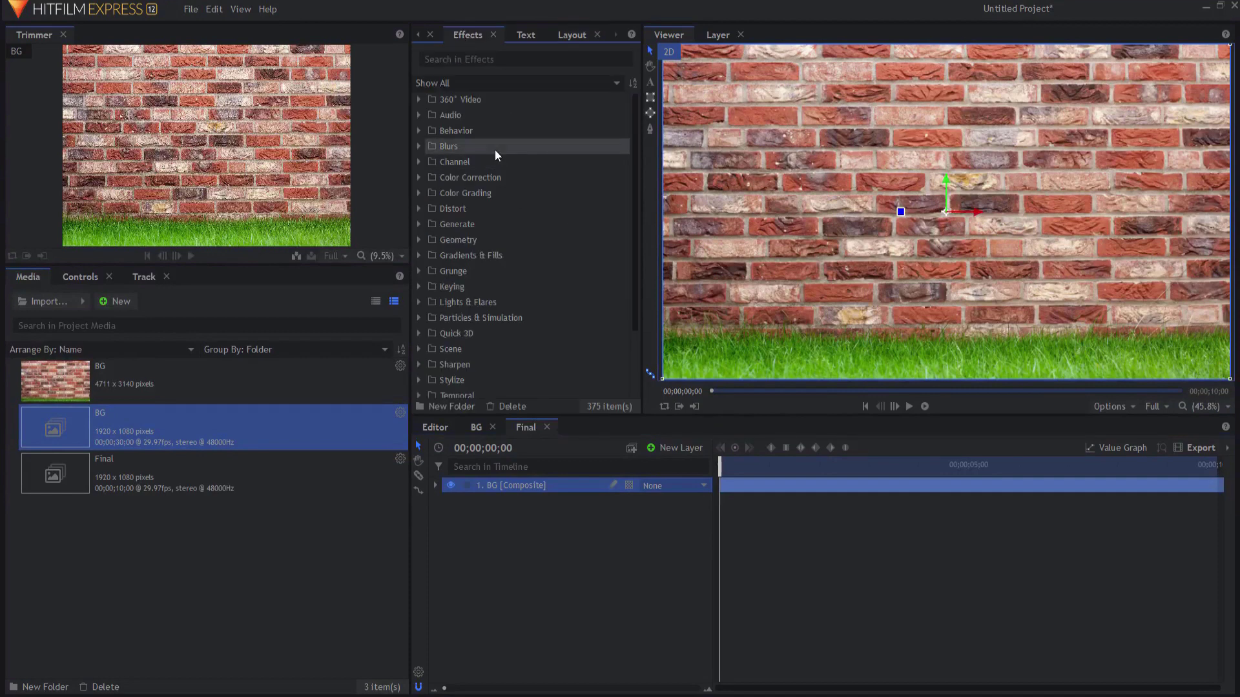
{"action": "left_click", "coordinate": [680, 445]}
{"action": "left_click", "coordinate": [678, 463]}
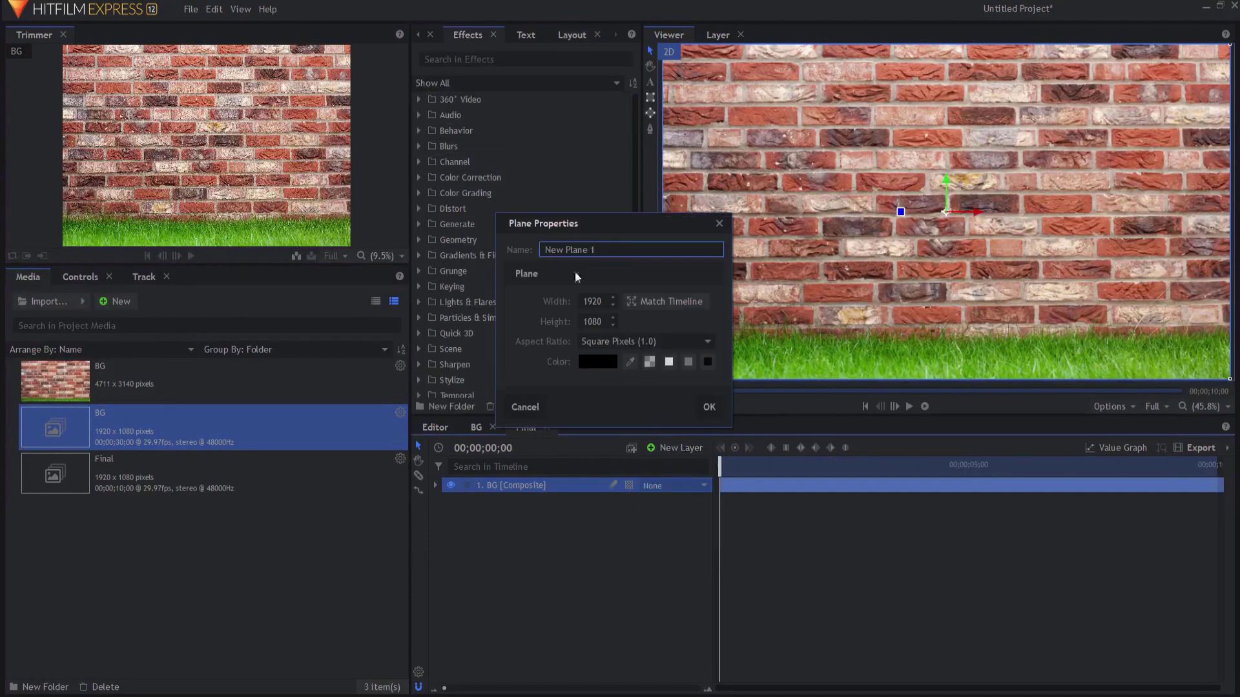
{"action": "left_click", "coordinate": [708, 407]}
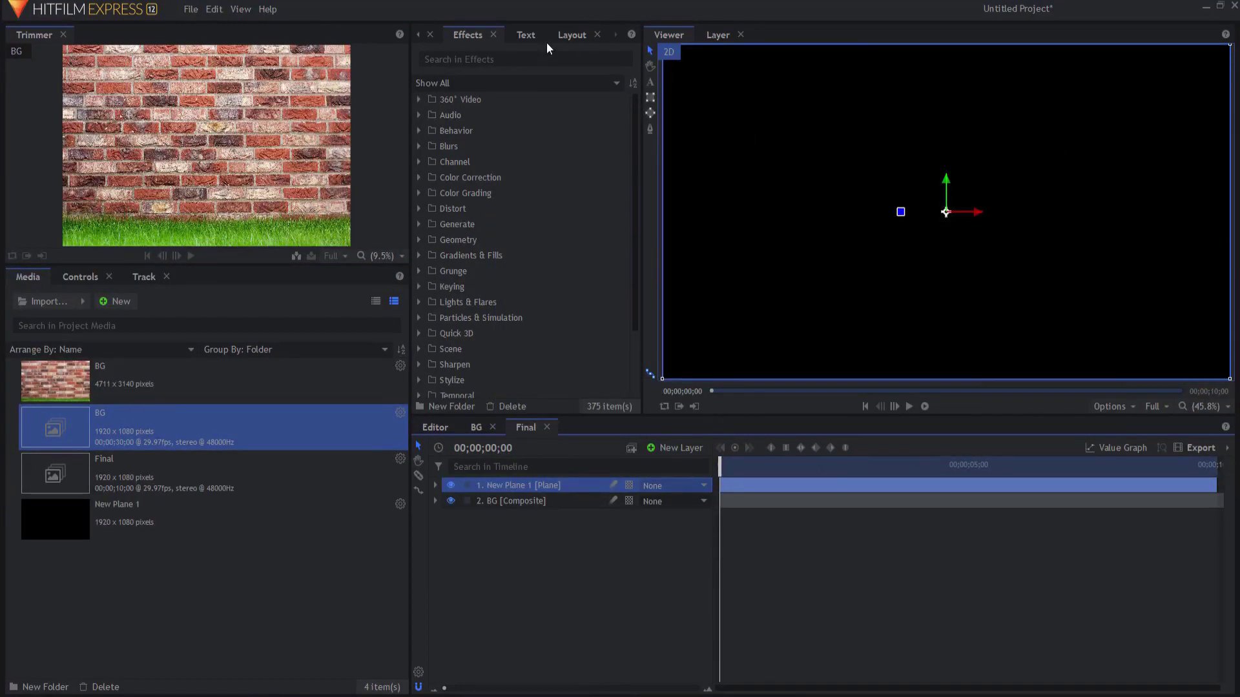
Step: Apply the Sphere effect to the plane and set its Radius to 300
{"action": "left_click", "coordinate": [465, 60]}
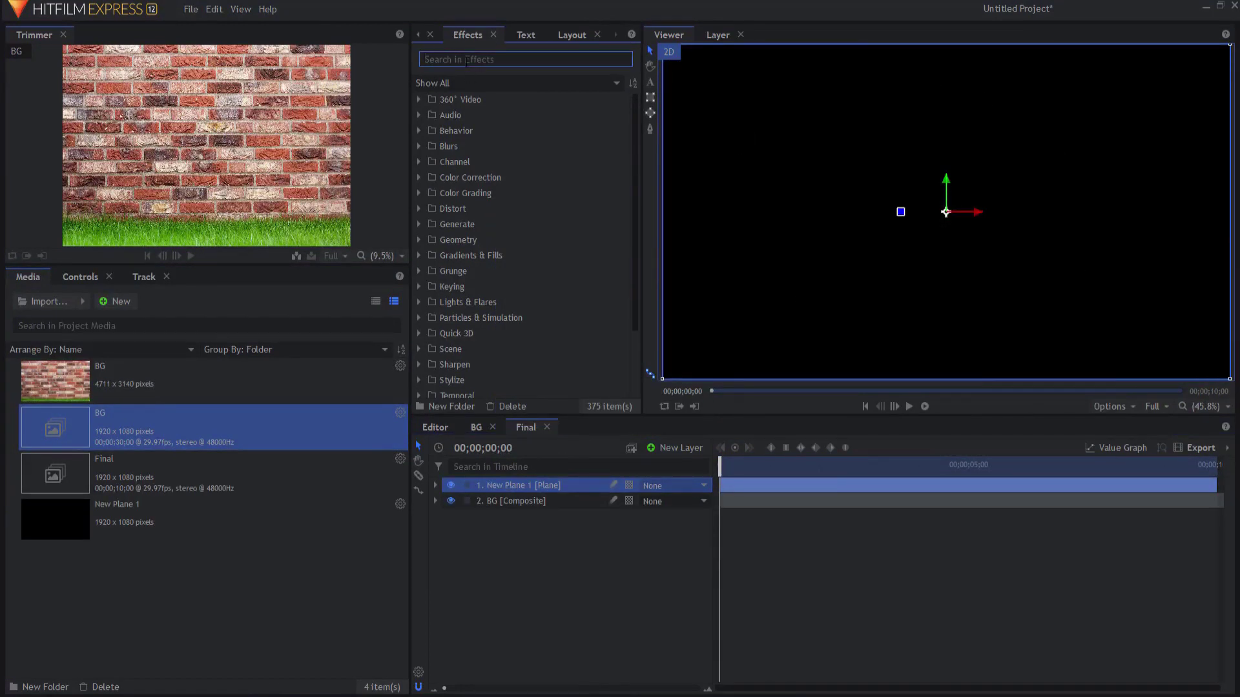
{"action": "type", "text": "spher"}
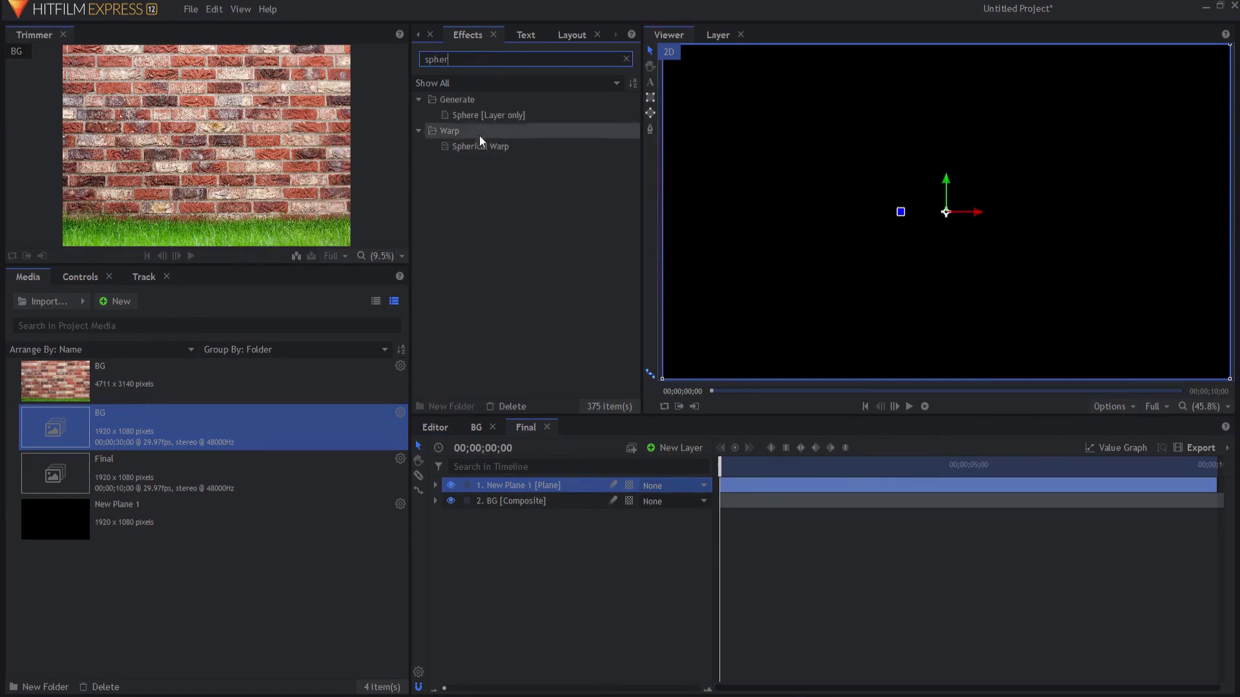
{"action": "left_click_drag", "start_coordinate": [481, 115], "coordinate": [540, 485]}
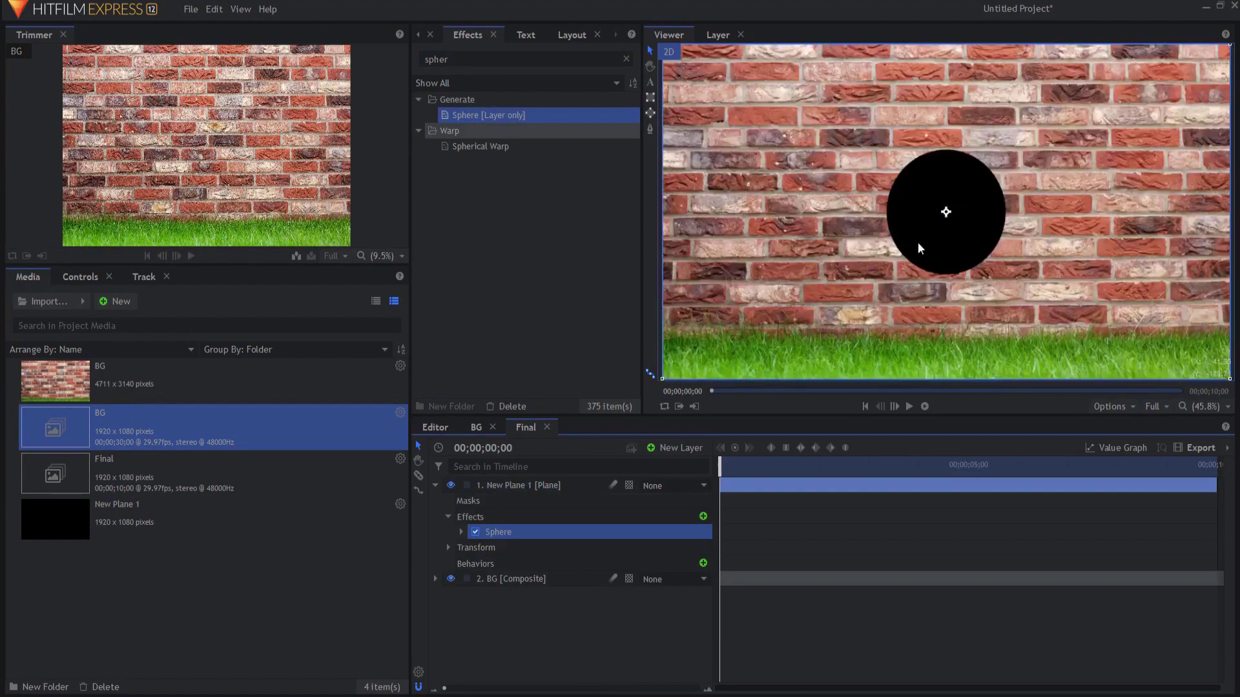
{"action": "left_click", "coordinate": [460, 532]}
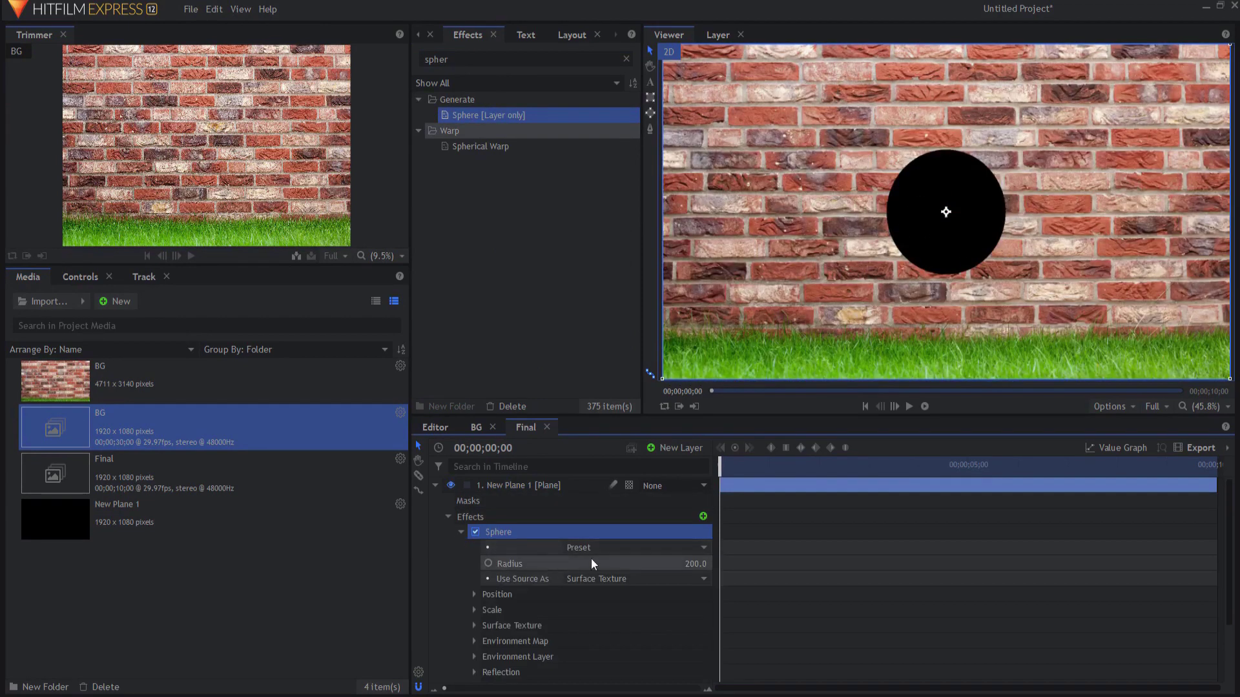
{"action": "left_click", "coordinate": [689, 564]}
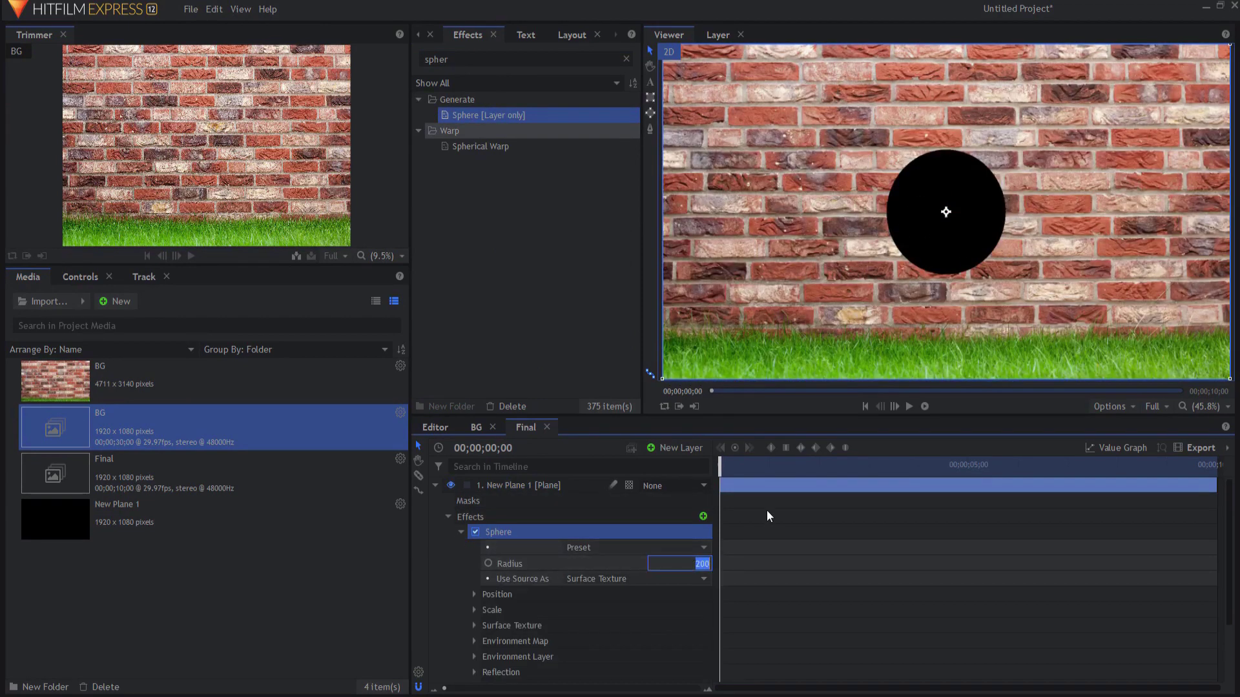
{"action": "type", "text": "300"}
{"action": "key", "text": "Return"}
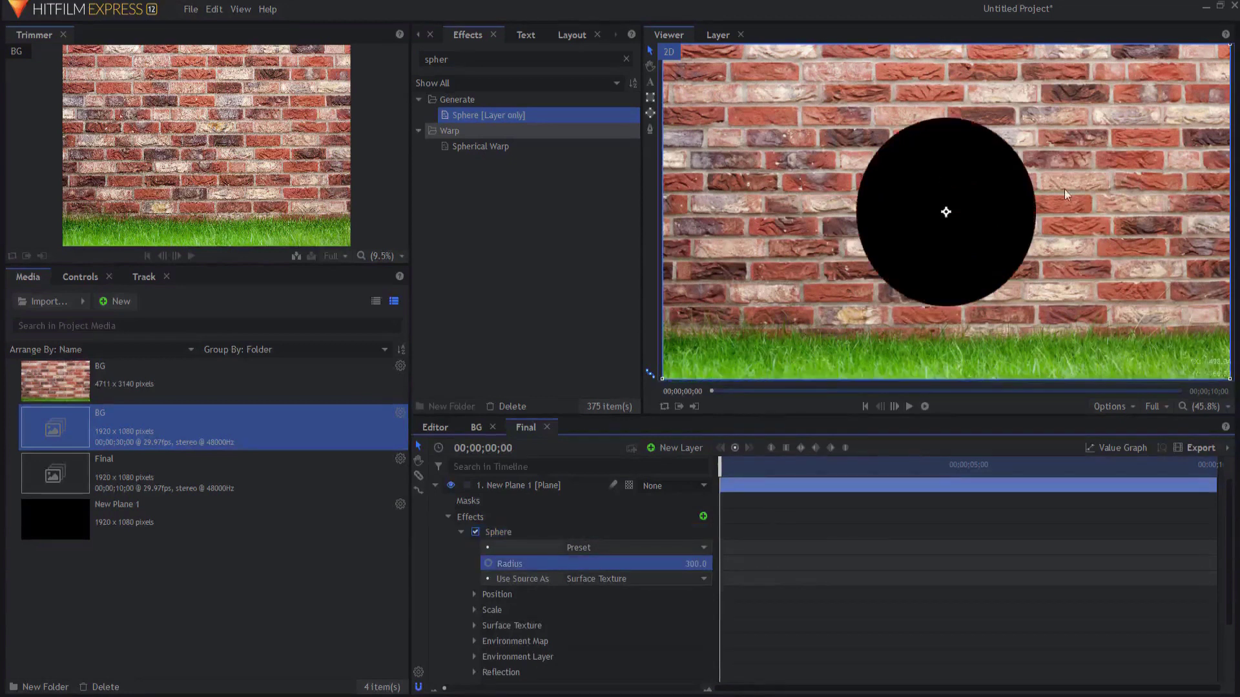
{"action": "left_click", "coordinate": [461, 533]}
Step: Apply Fractal Noise to the plane and set its noise type to Fluid
{"action": "double_click", "coordinate": [436, 59]}
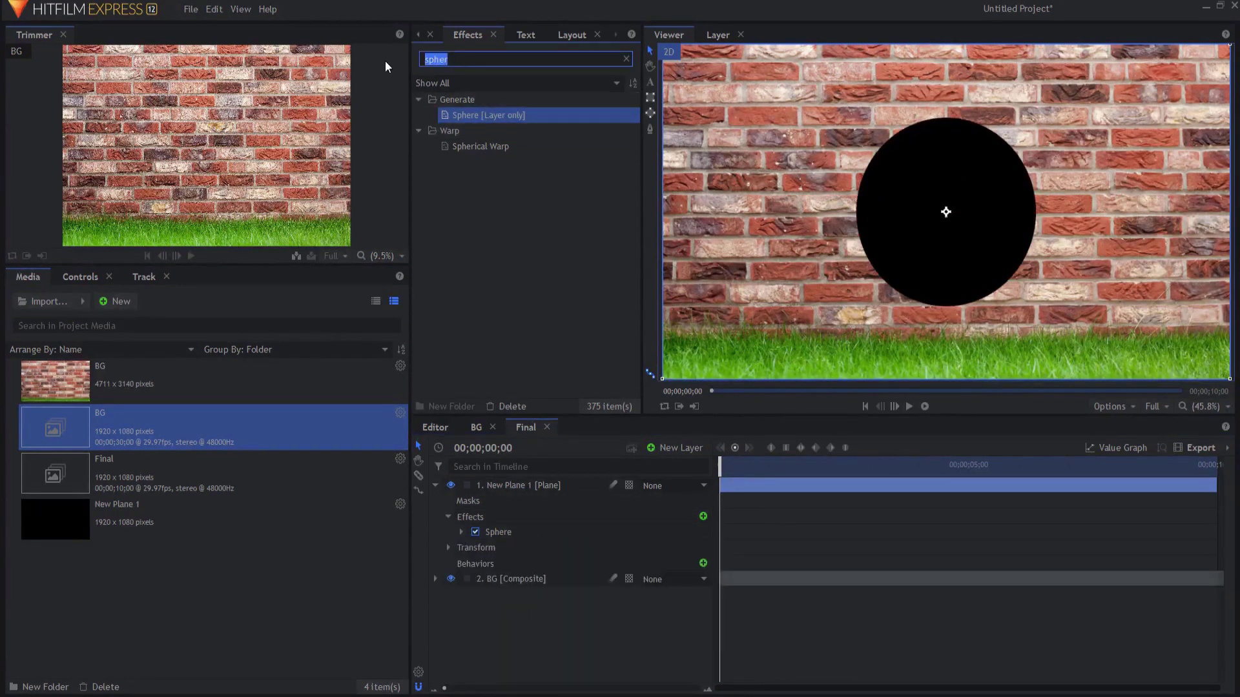
{"action": "type", "text": "fra"}
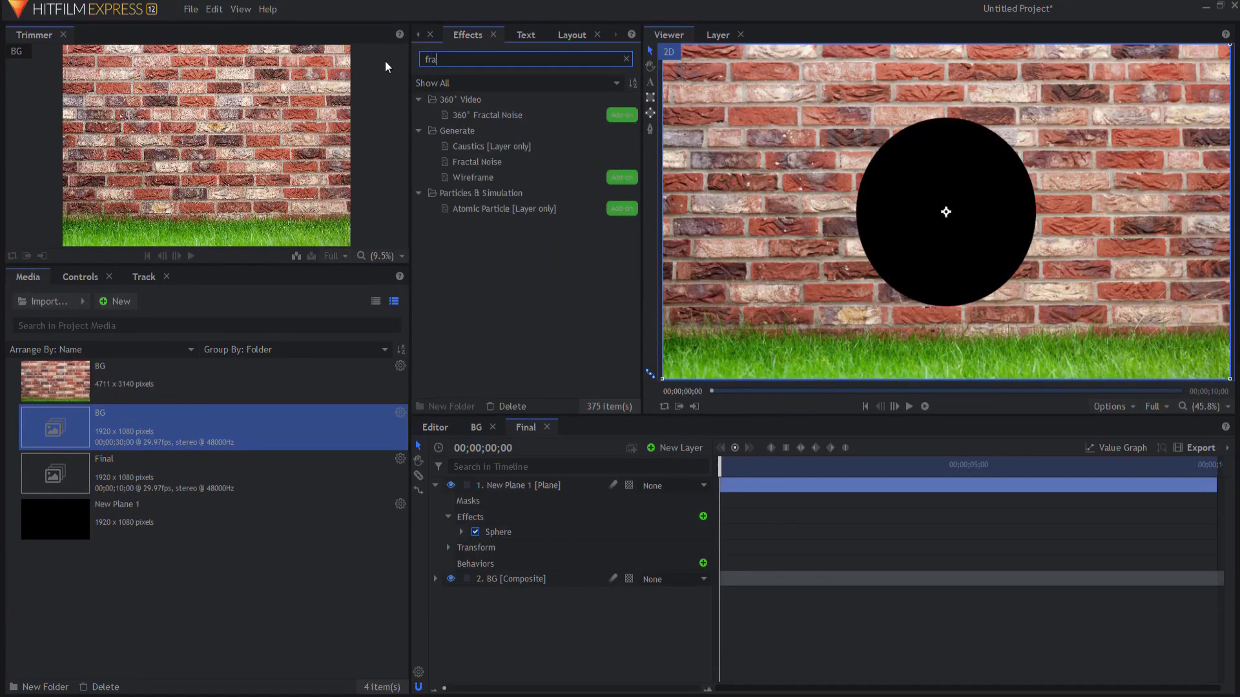
{"action": "left_click_drag", "start_coordinate": [489, 165], "coordinate": [502, 516]}
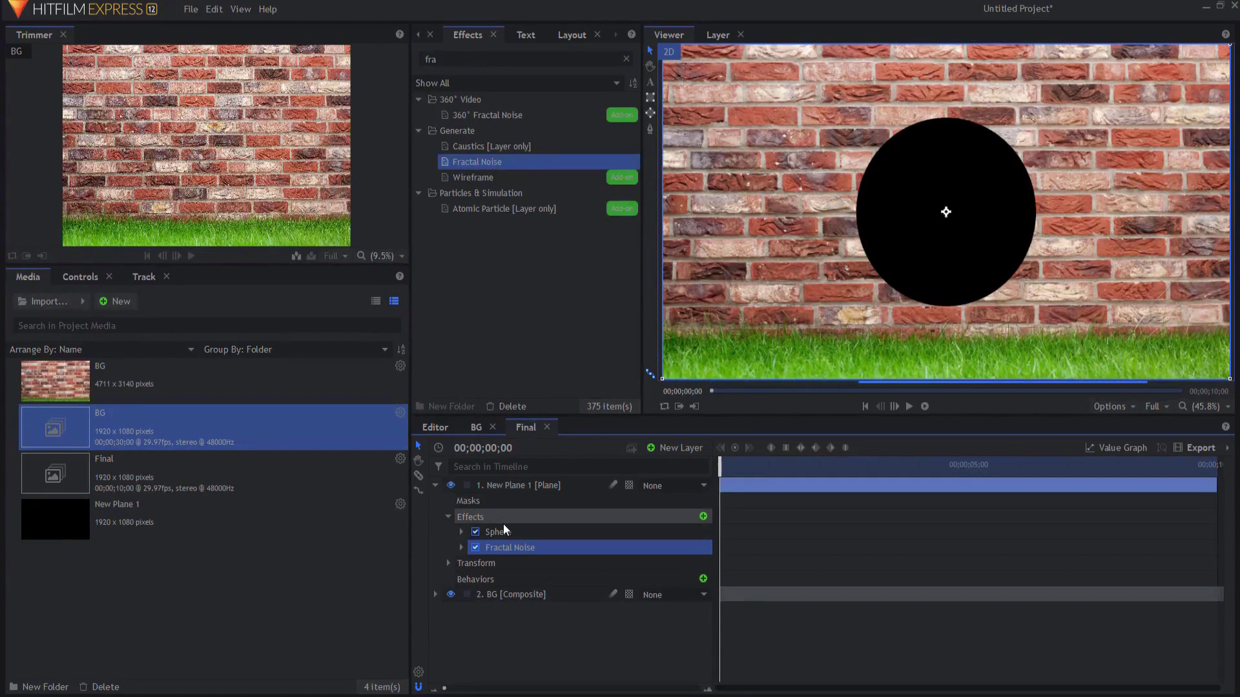
{"action": "left_click", "coordinate": [461, 547]}
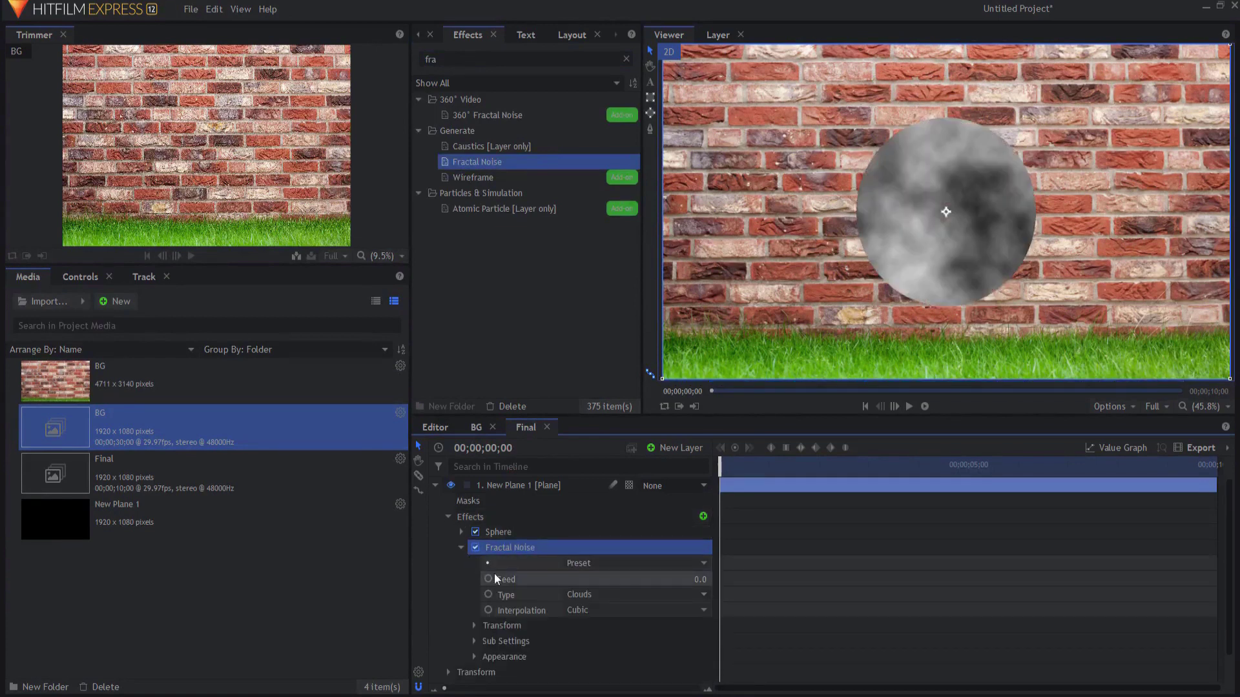
{"action": "scroll", "coordinate": [513, 578], "scroll_direction": "down", "scroll_amount": 1}
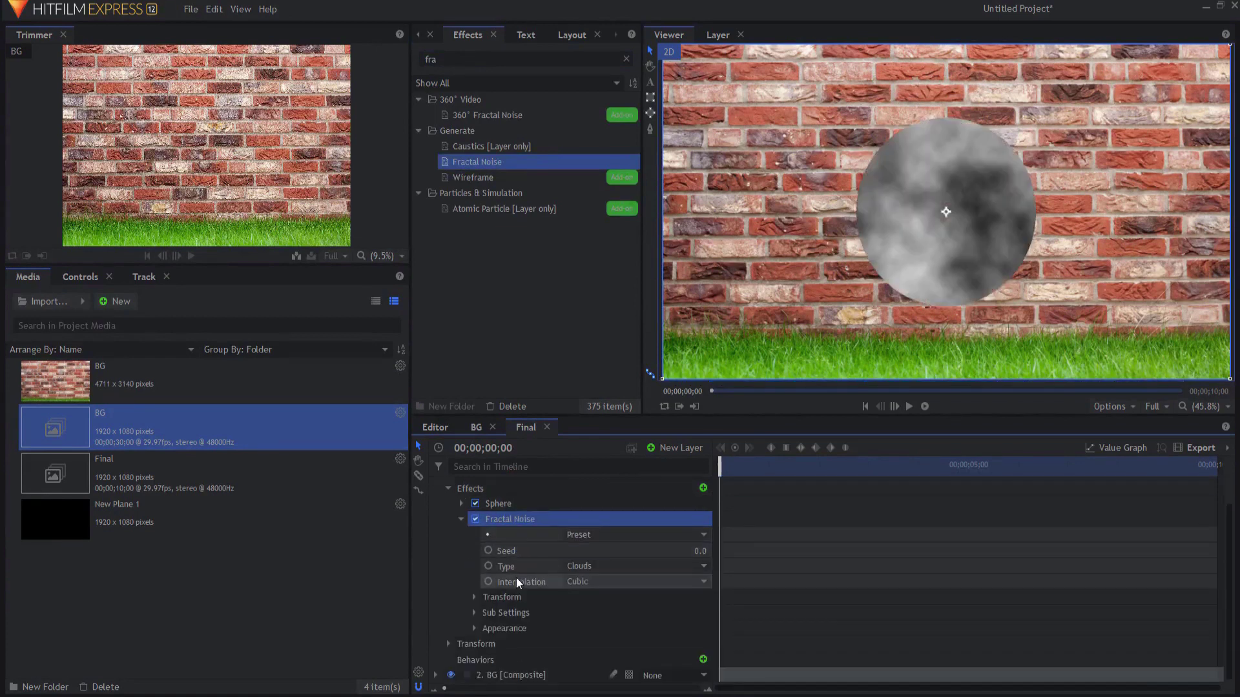
{"action": "left_click", "coordinate": [599, 565]}
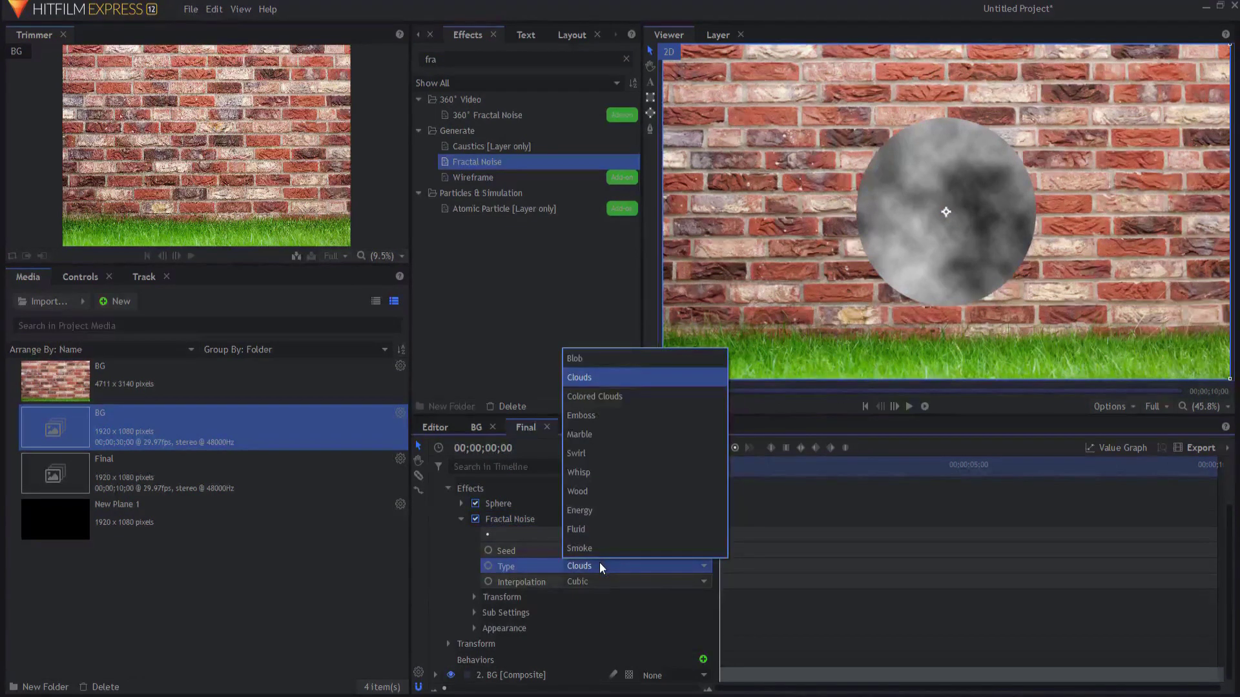
{"action": "left_click", "coordinate": [583, 527]}
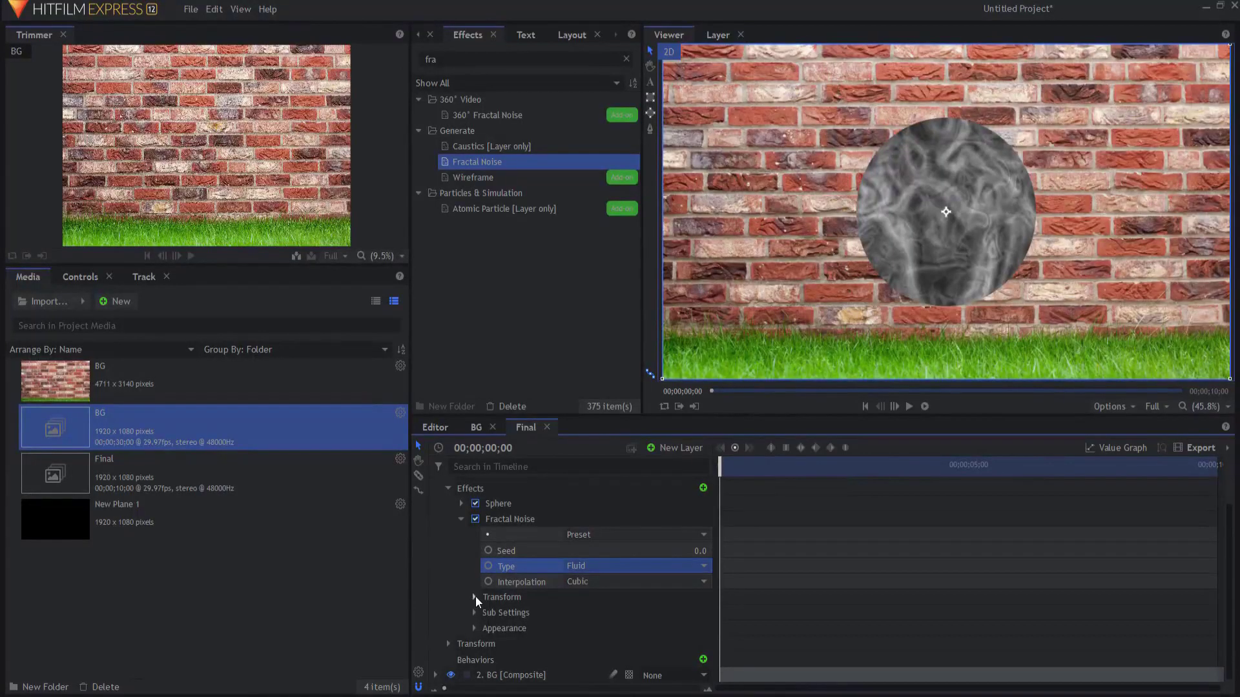
Step: Keyframe the noise position, going from 0 at the start to X 1000 at the end
{"action": "left_click", "coordinate": [475, 597]}
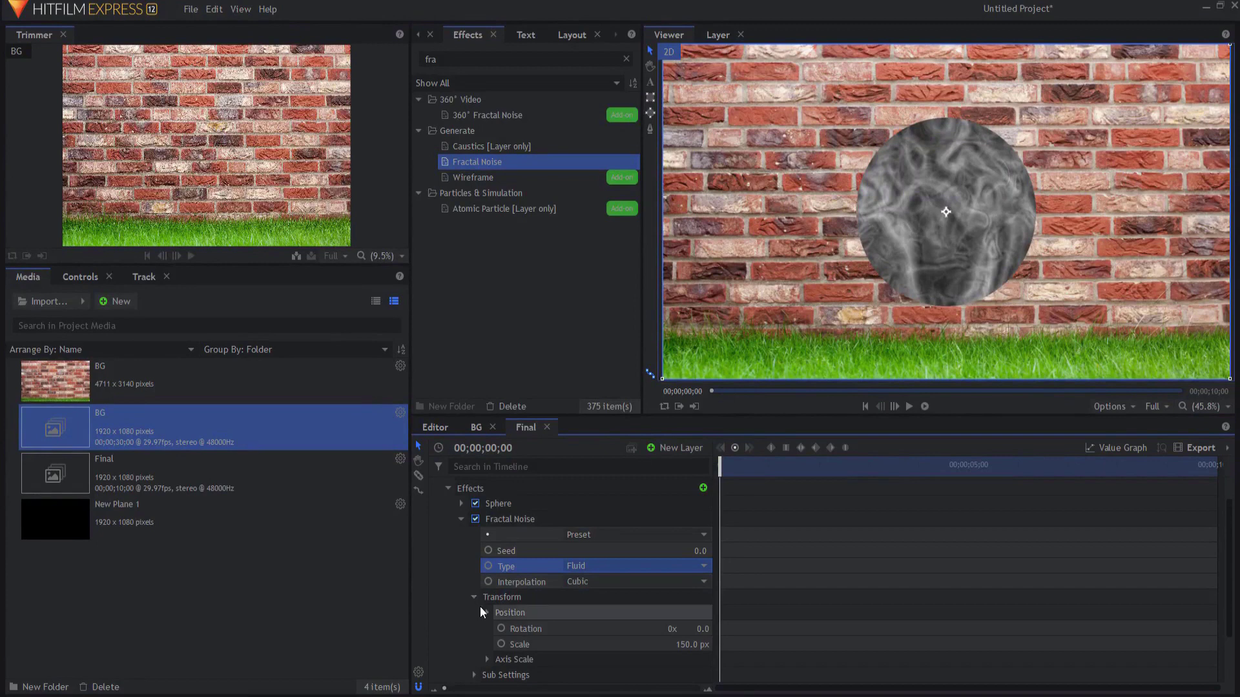
{"action": "left_click", "coordinate": [487, 612]}
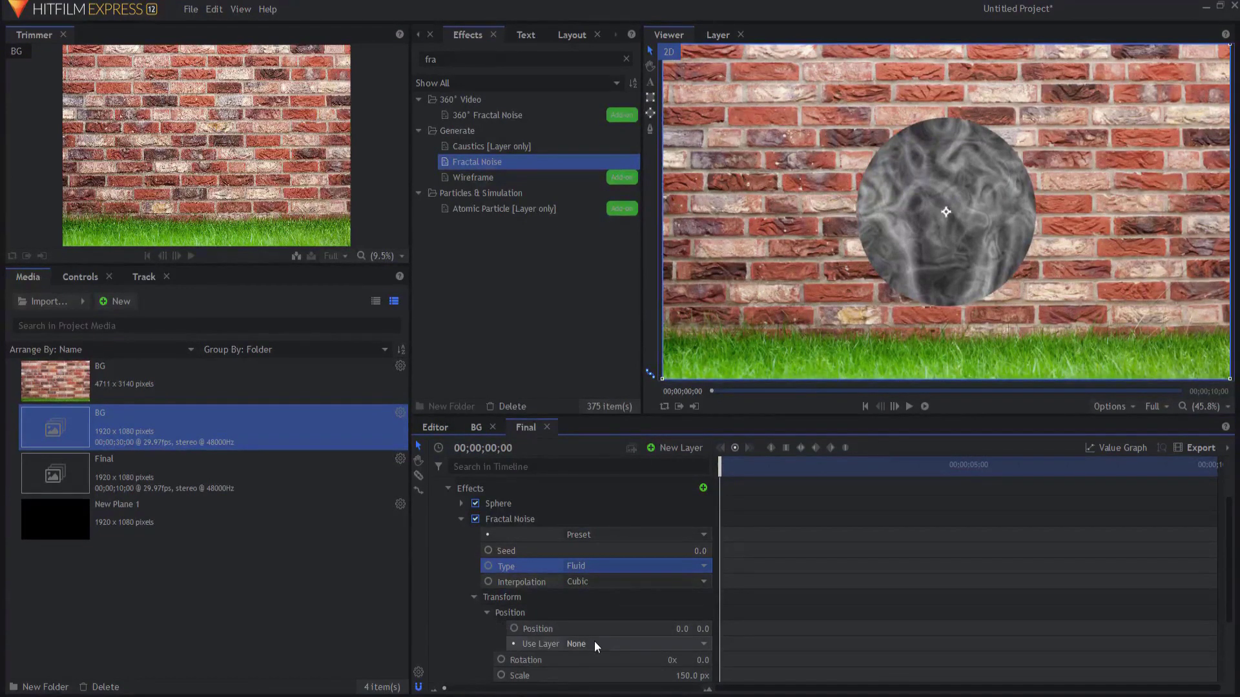
{"action": "left_click", "coordinate": [514, 629]}
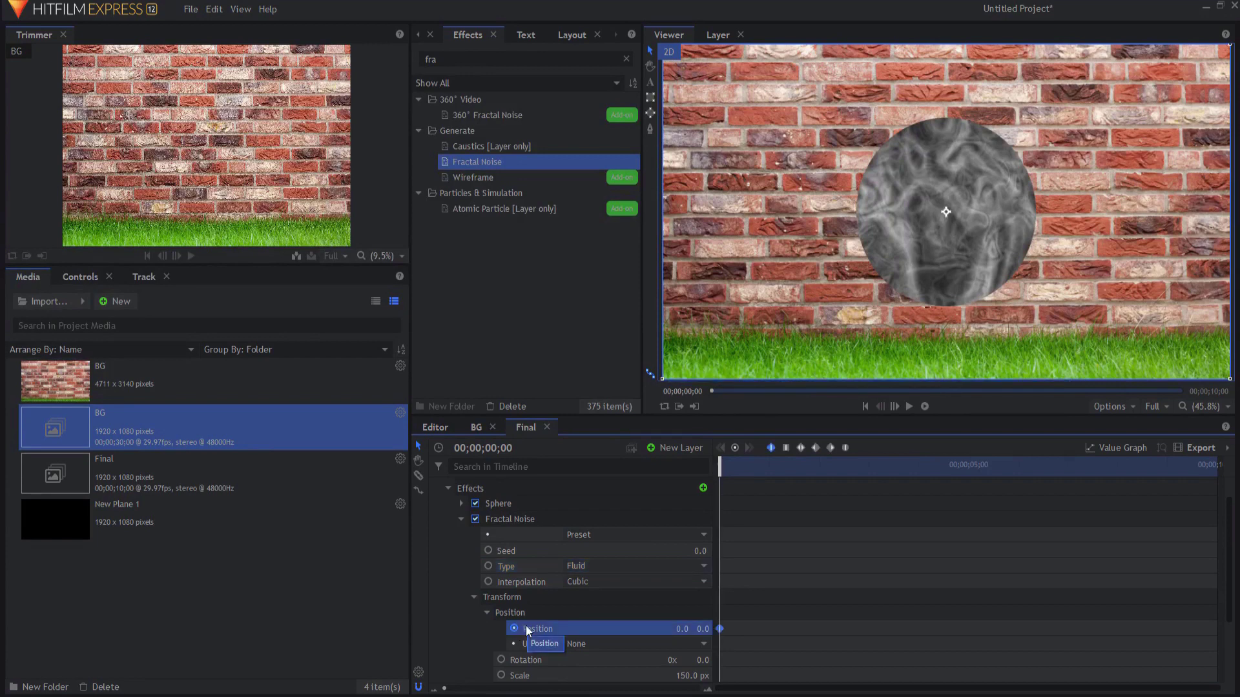
{"action": "key", "text": "End"}
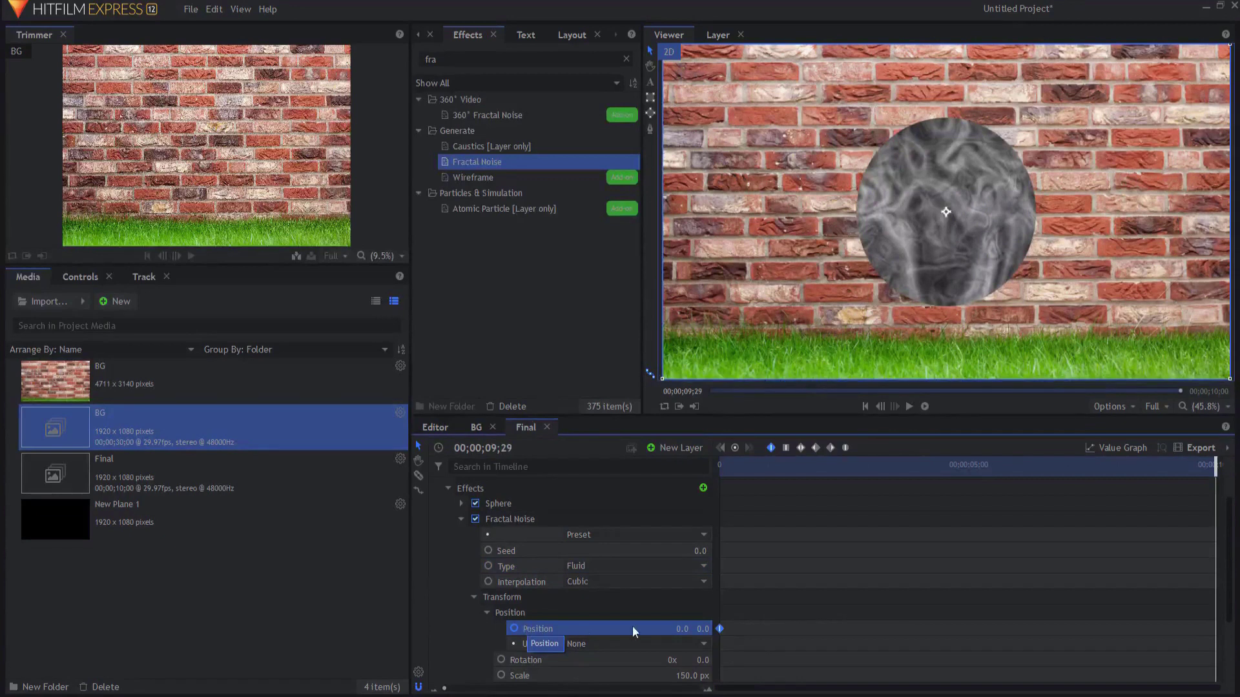
{"action": "left_click", "coordinate": [681, 627]}
{"action": "type", "text": "1000"}
{"action": "key", "text": "Return"}
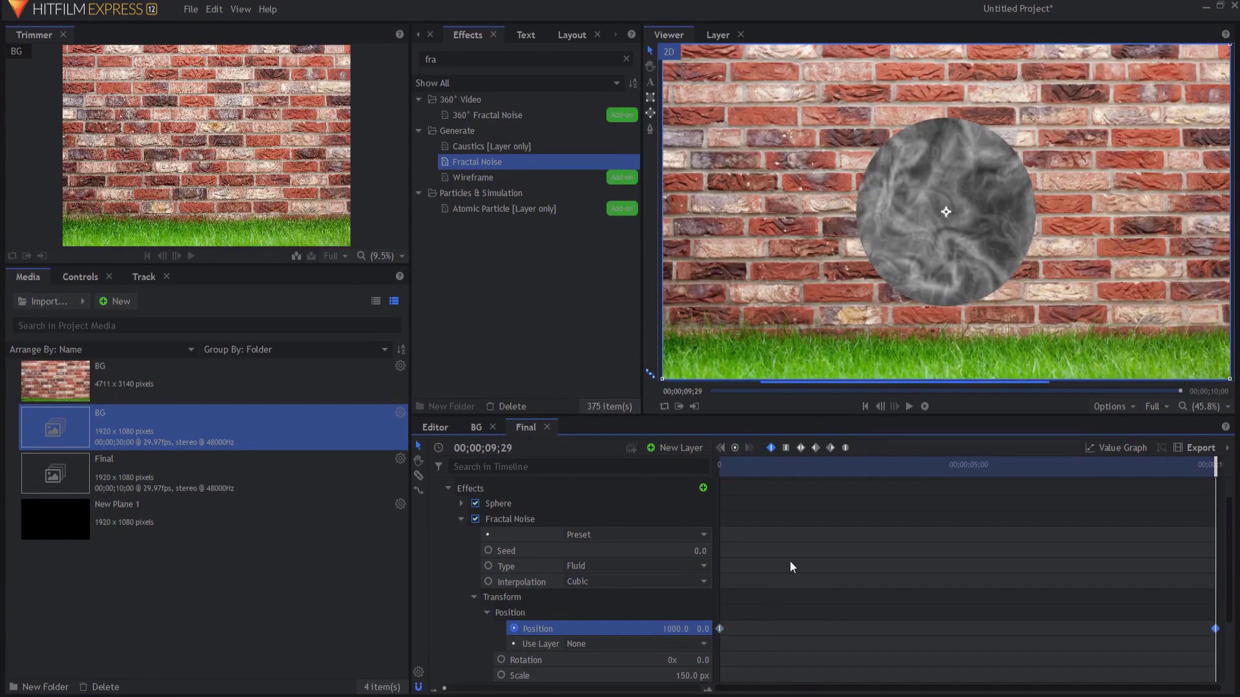
Step: Play back the animated noise from the start, then stop
{"action": "left_click", "coordinate": [869, 407]}
{"action": "left_click", "coordinate": [908, 408]}
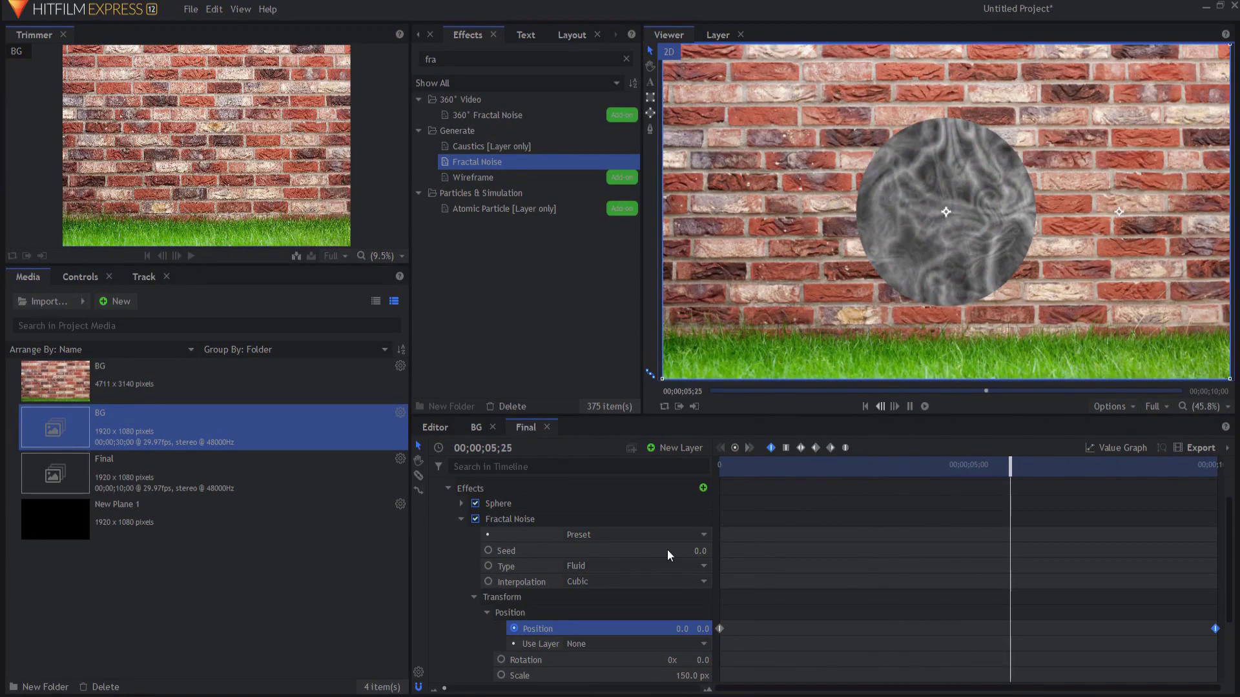
{"action": "key", "text": "space"}
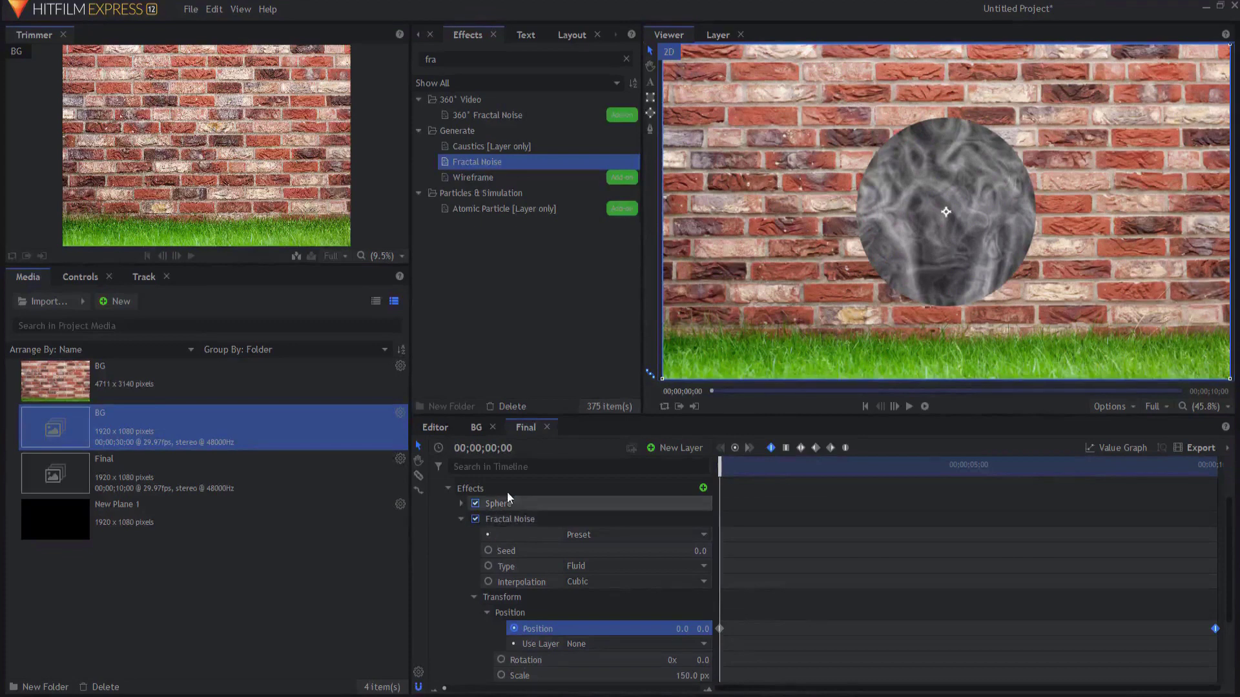
{"action": "left_click", "coordinate": [461, 518]}
Step: Apply a Bulge distortion (radius 300 px) to New Plane 1 and preview the playback
{"action": "left_click", "coordinate": [481, 40]}
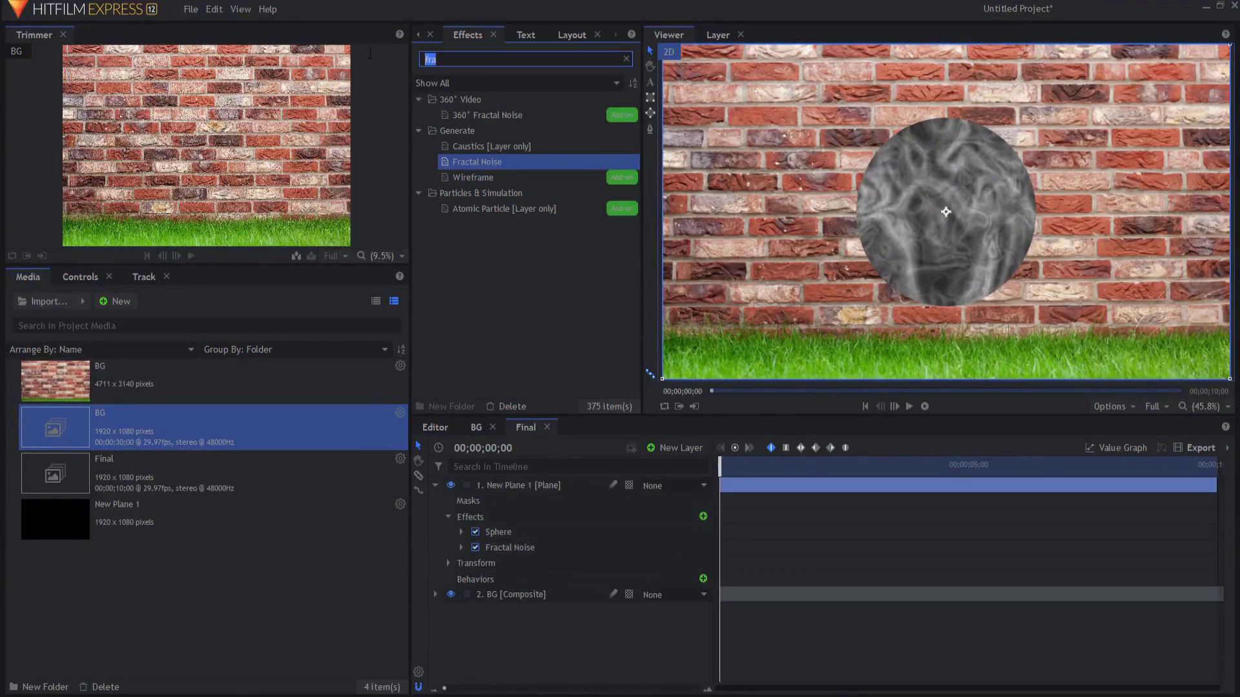
{"action": "type", "text": "bulg"}
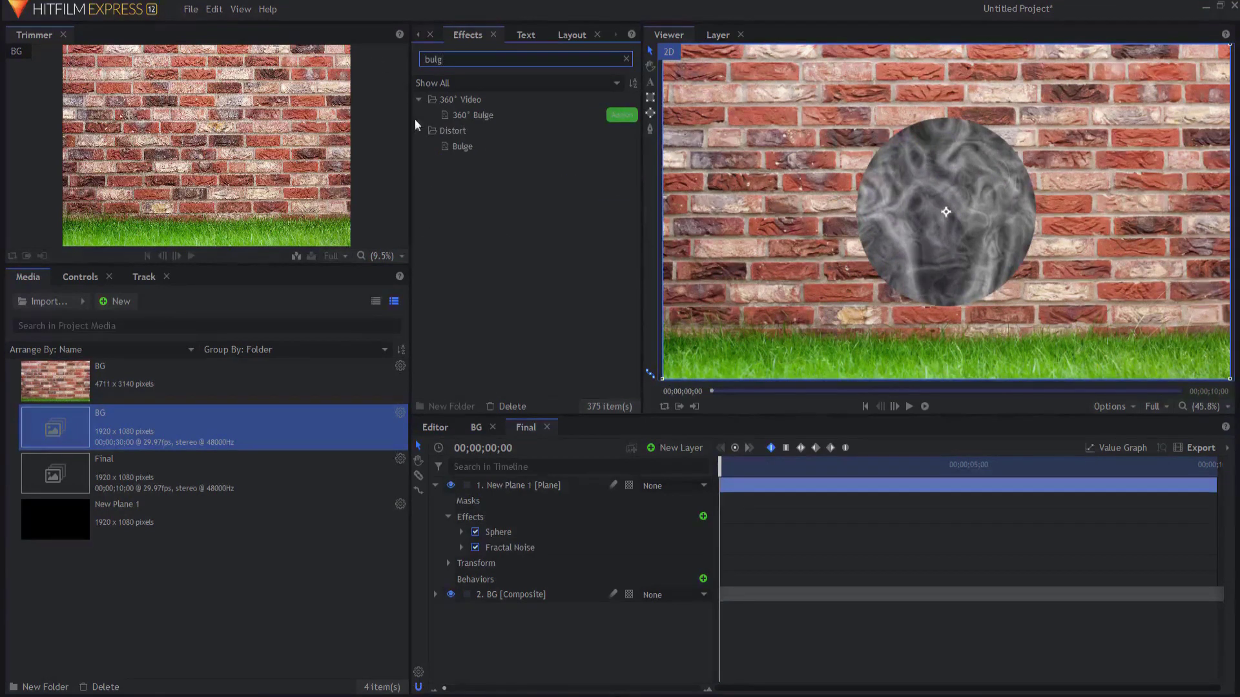
{"action": "left_click_drag", "start_coordinate": [466, 147], "coordinate": [514, 485]}
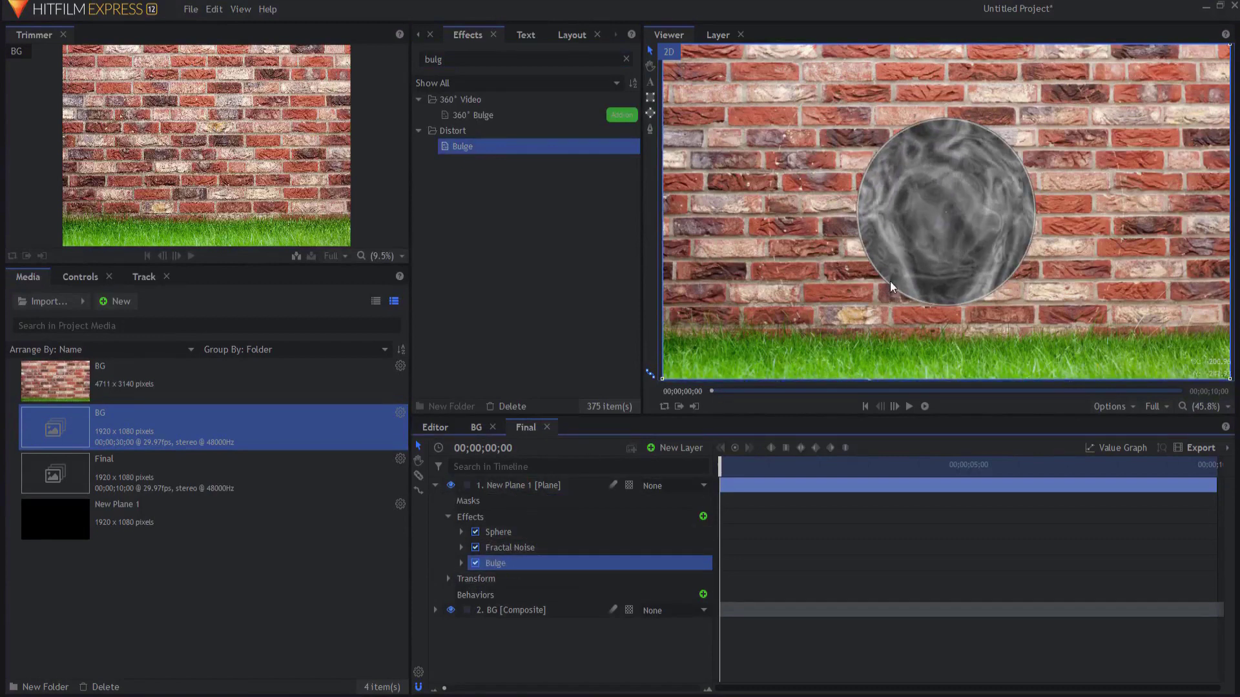
{"action": "left_click", "coordinate": [461, 563]}
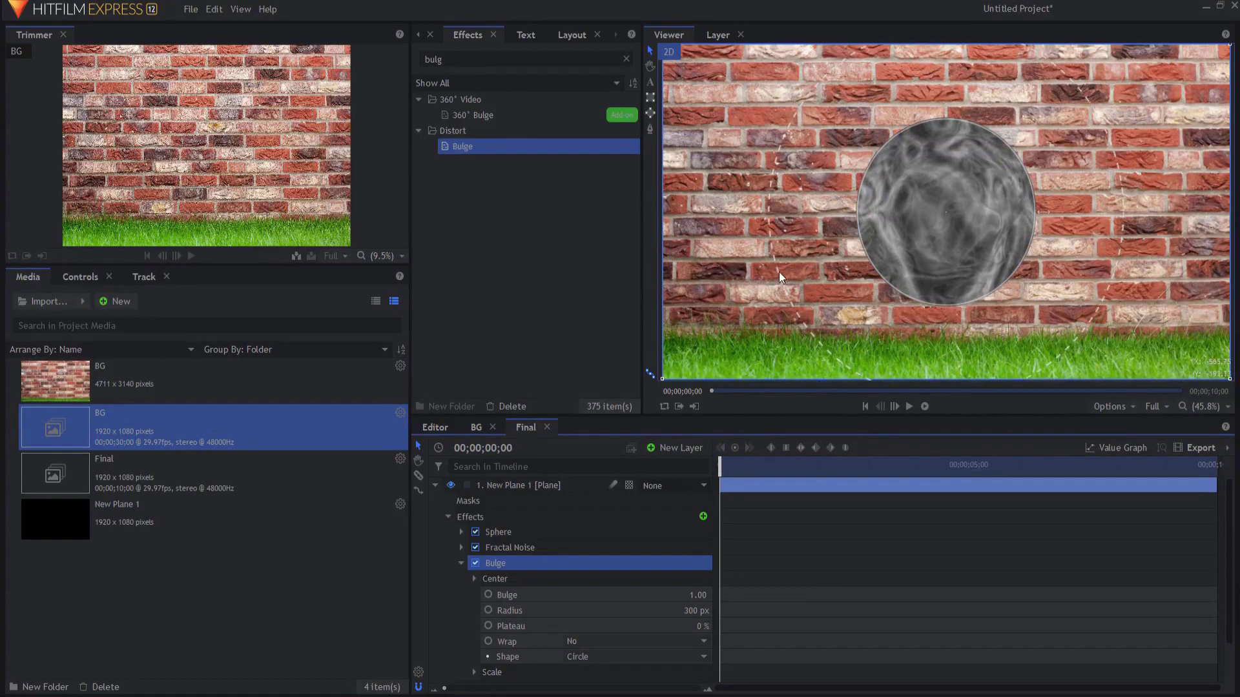
{"action": "left_click", "coordinate": [908, 407]}
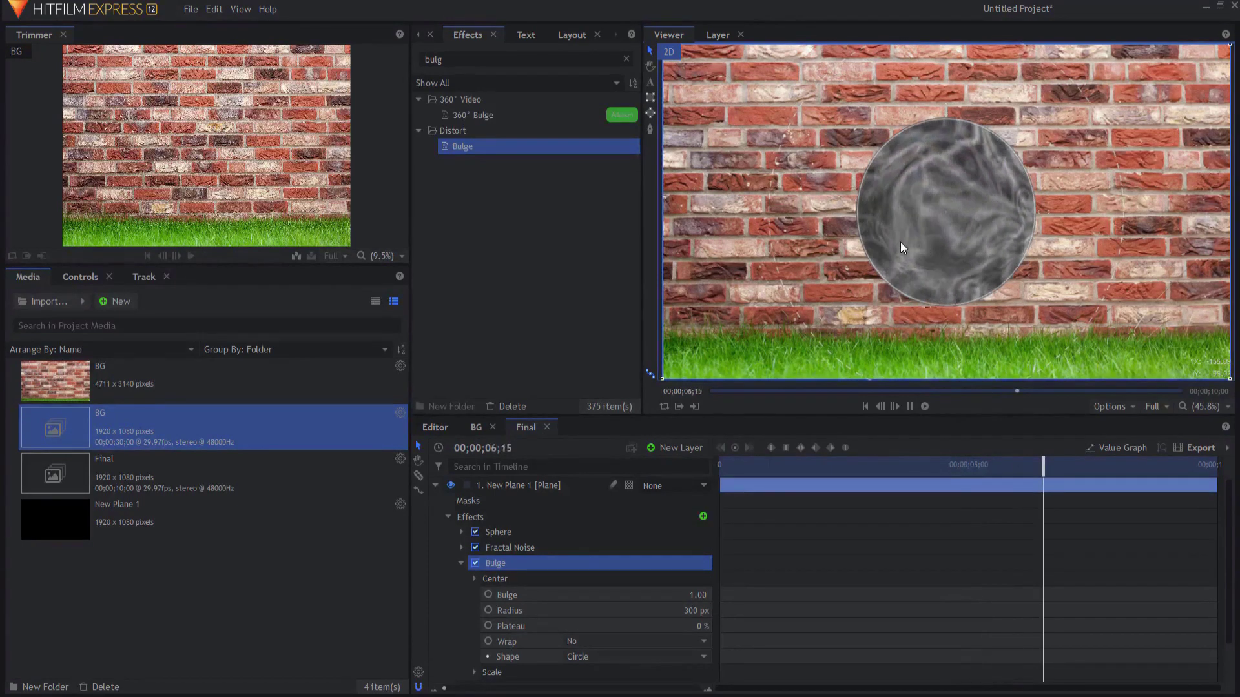
{"action": "left_click", "coordinate": [865, 406]}
{"action": "left_click", "coordinate": [461, 562]}
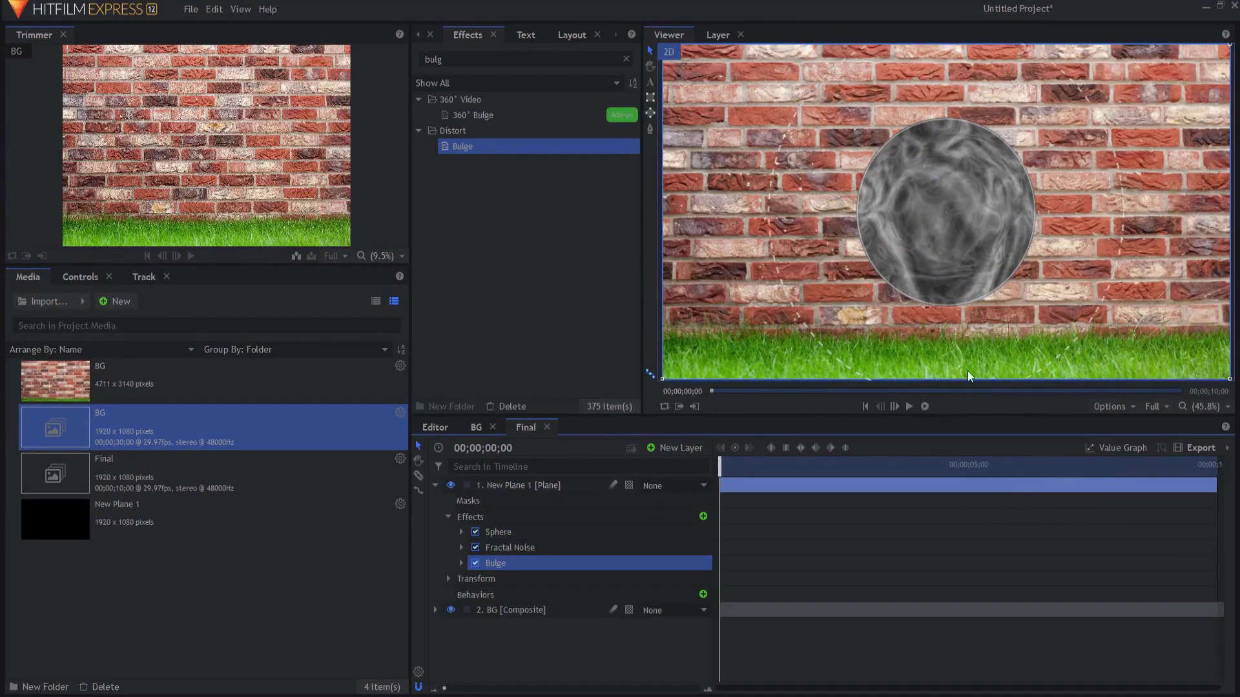
Step: Apply Heat Distortion with default settings to New Plane 1, below Bulge
{"action": "left_click", "coordinate": [507, 60]}
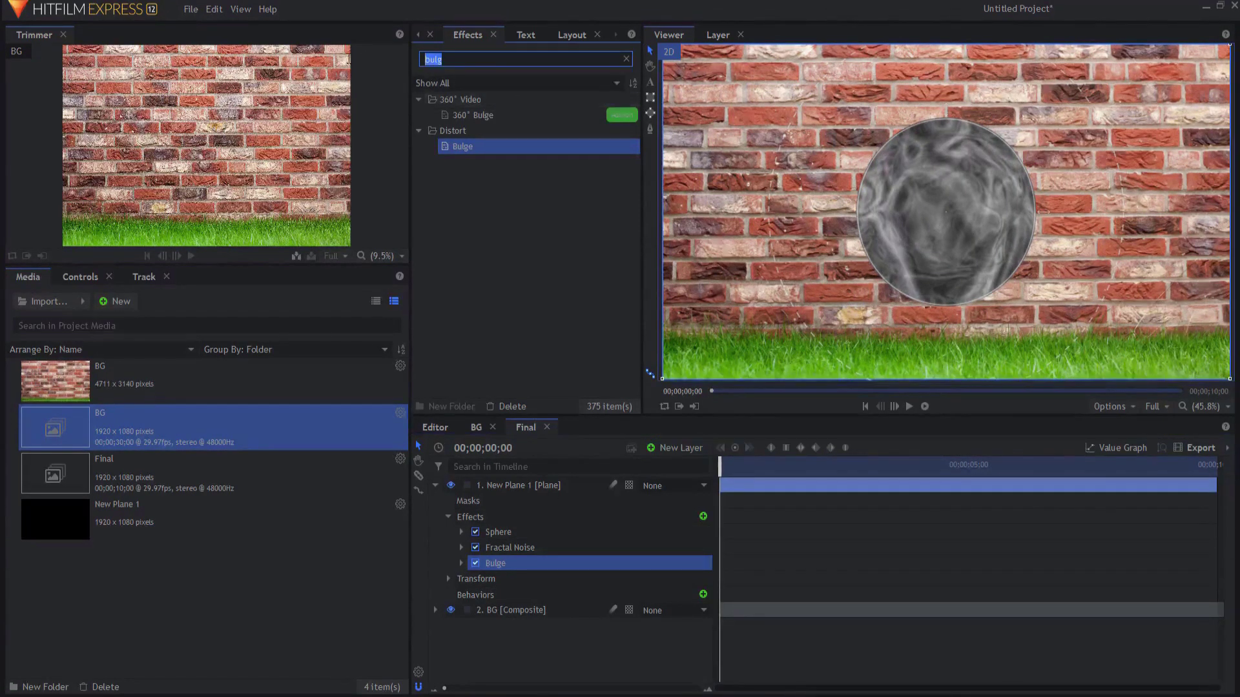
{"action": "type", "text": "heat"}
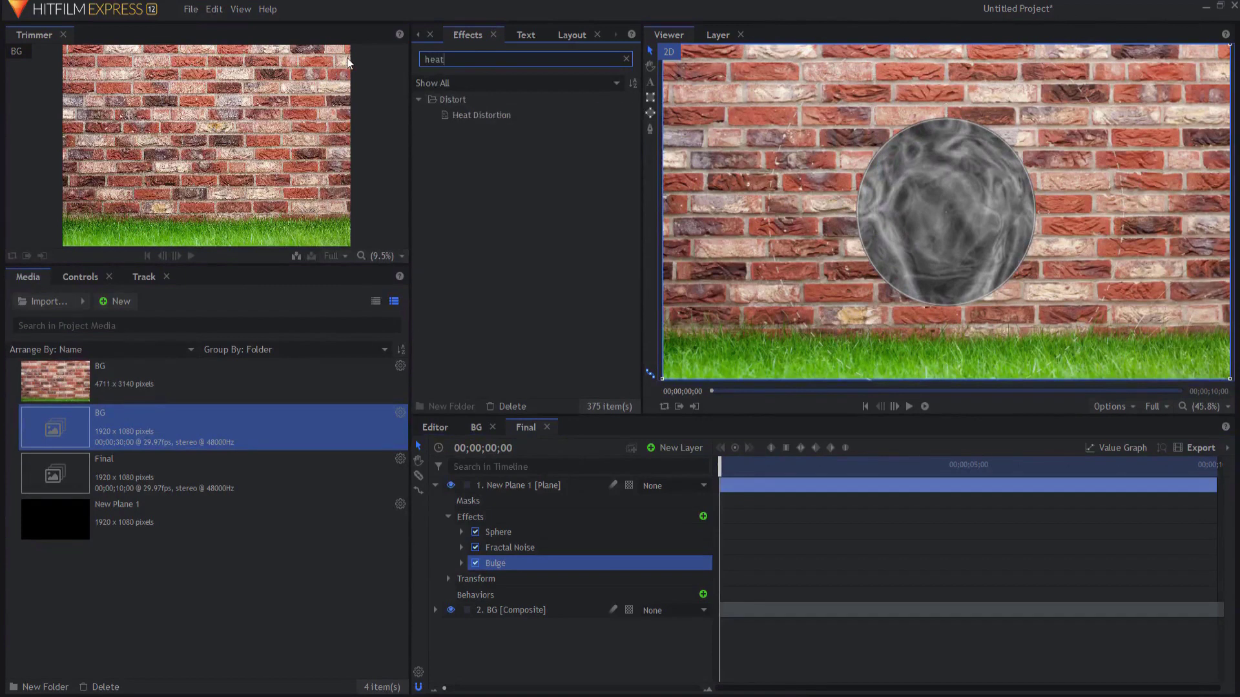
{"action": "left_click_drag", "start_coordinate": [501, 116], "coordinate": [530, 568]}
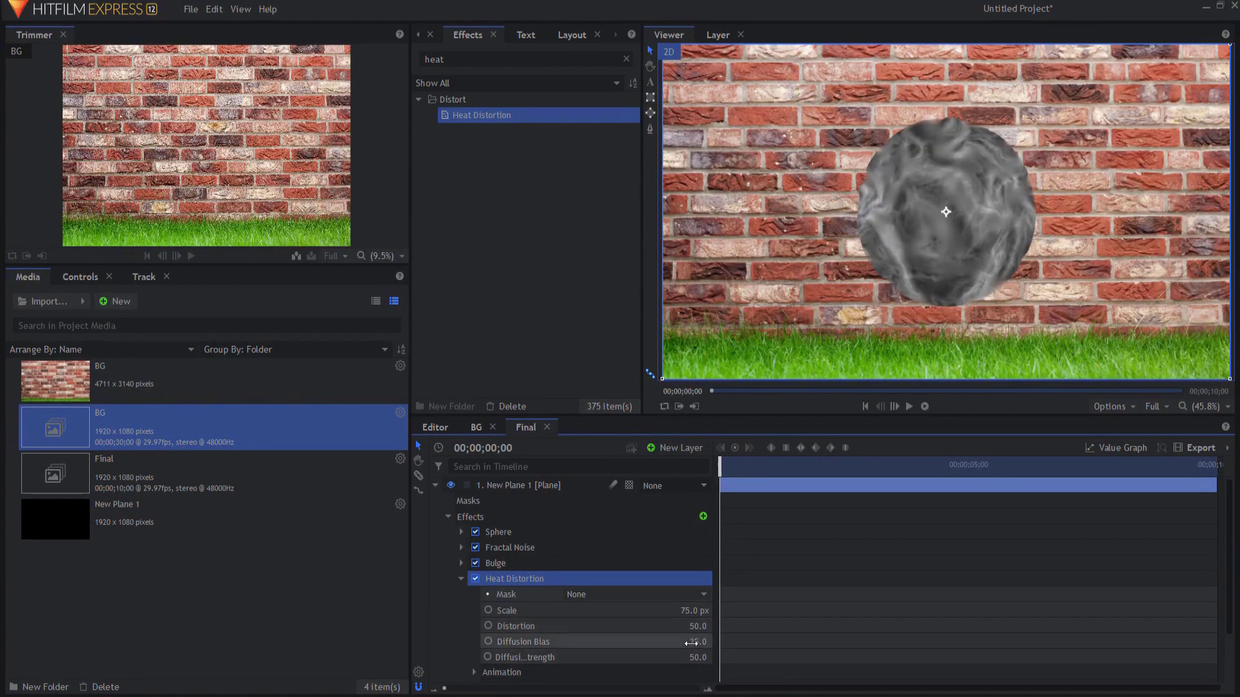
{"action": "left_click", "coordinate": [461, 578]}
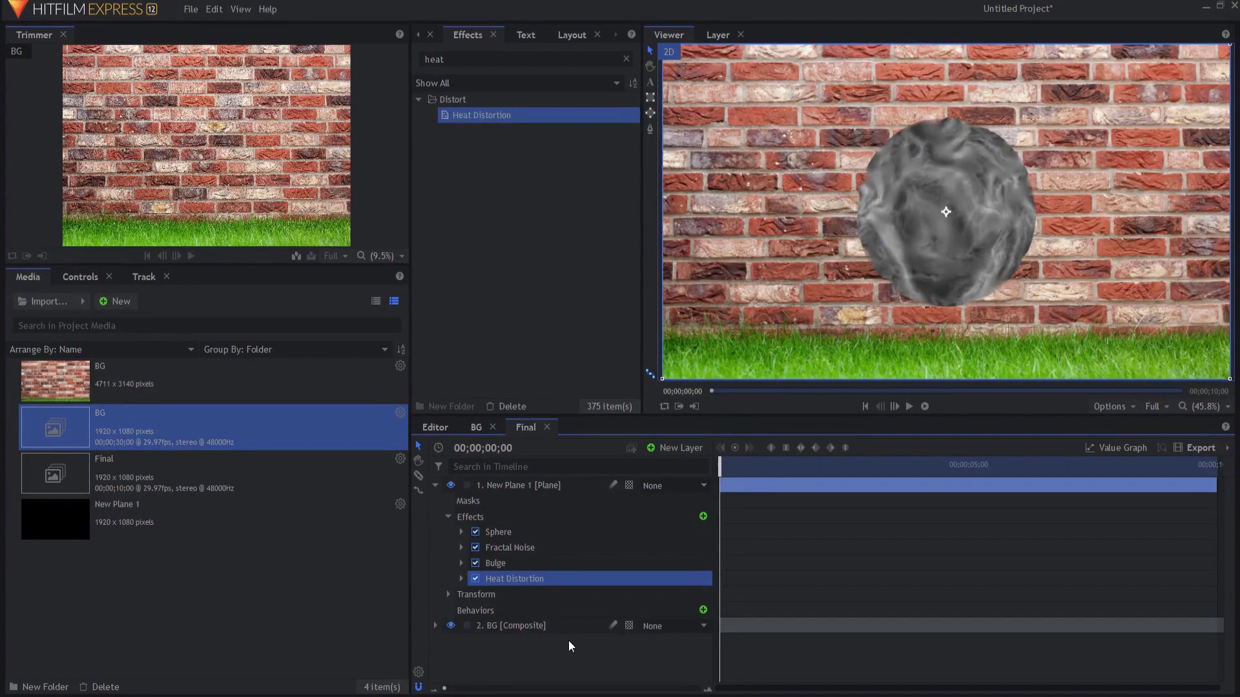
Step: Apply Chromenator to New Plane 1, leaving its defaults: Source Layer None, Channel Luminance
{"action": "double_click", "coordinate": [446, 59]}
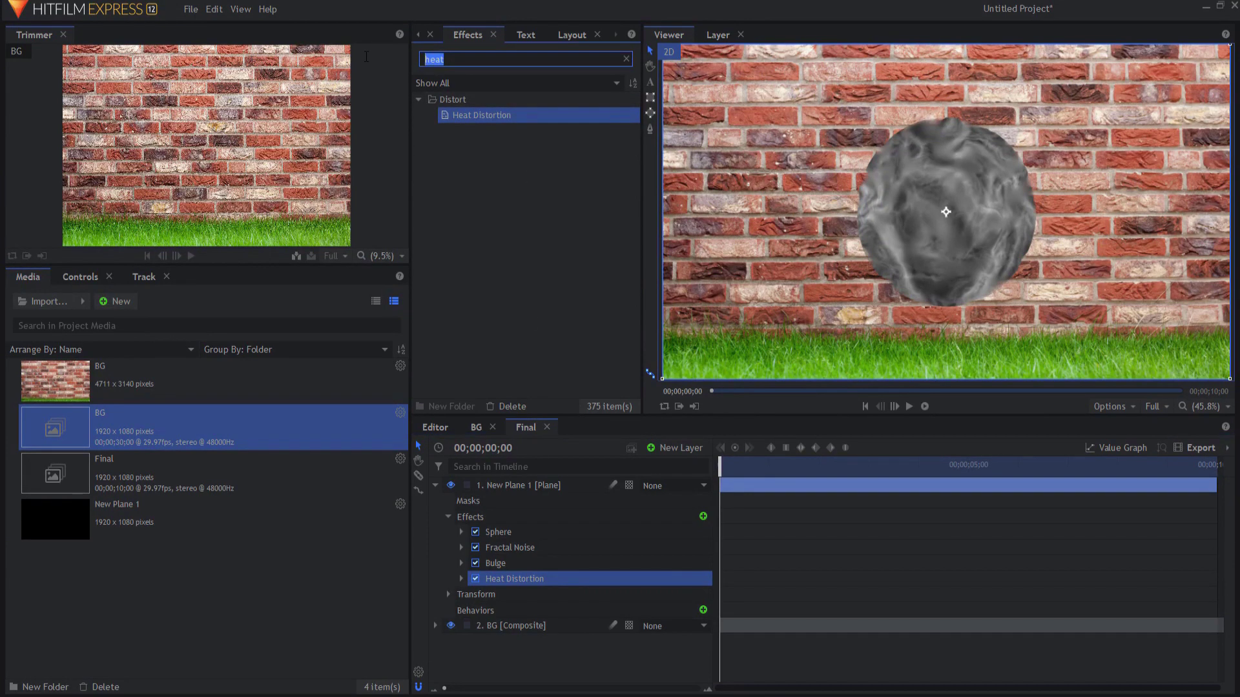
{"action": "type", "text": "chrom"}
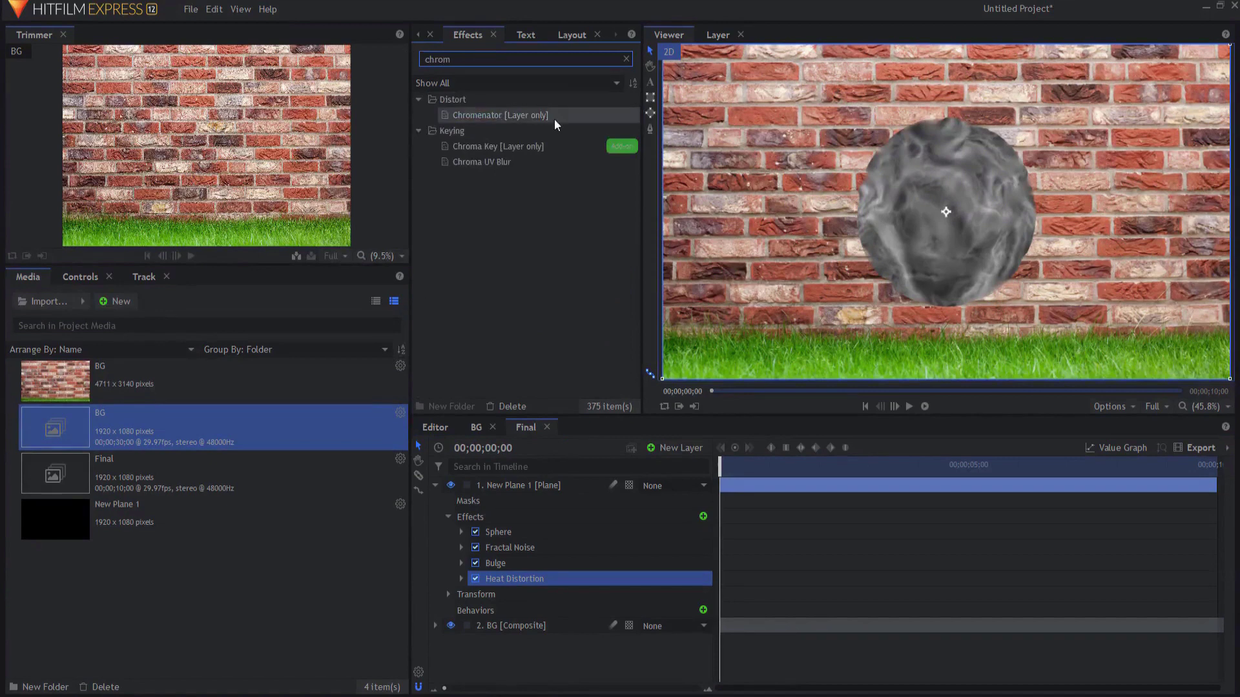
{"action": "left_click_drag", "start_coordinate": [475, 114], "coordinate": [502, 580]}
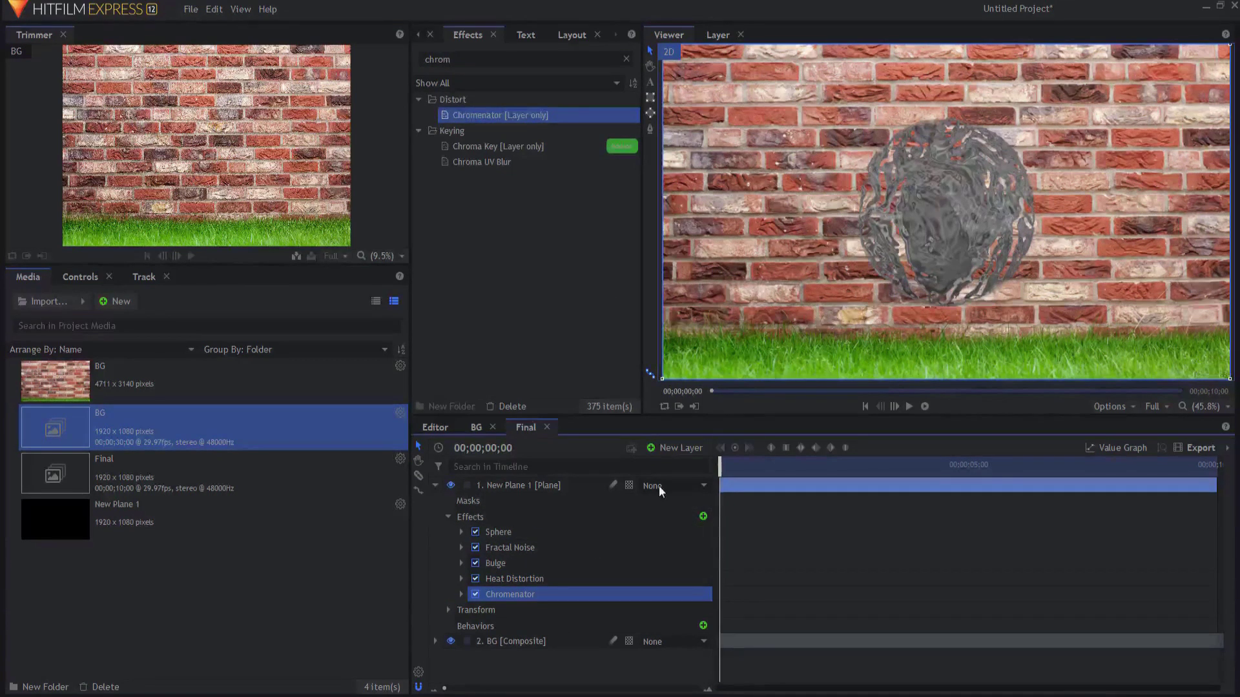
{"action": "left_click", "coordinate": [460, 594]}
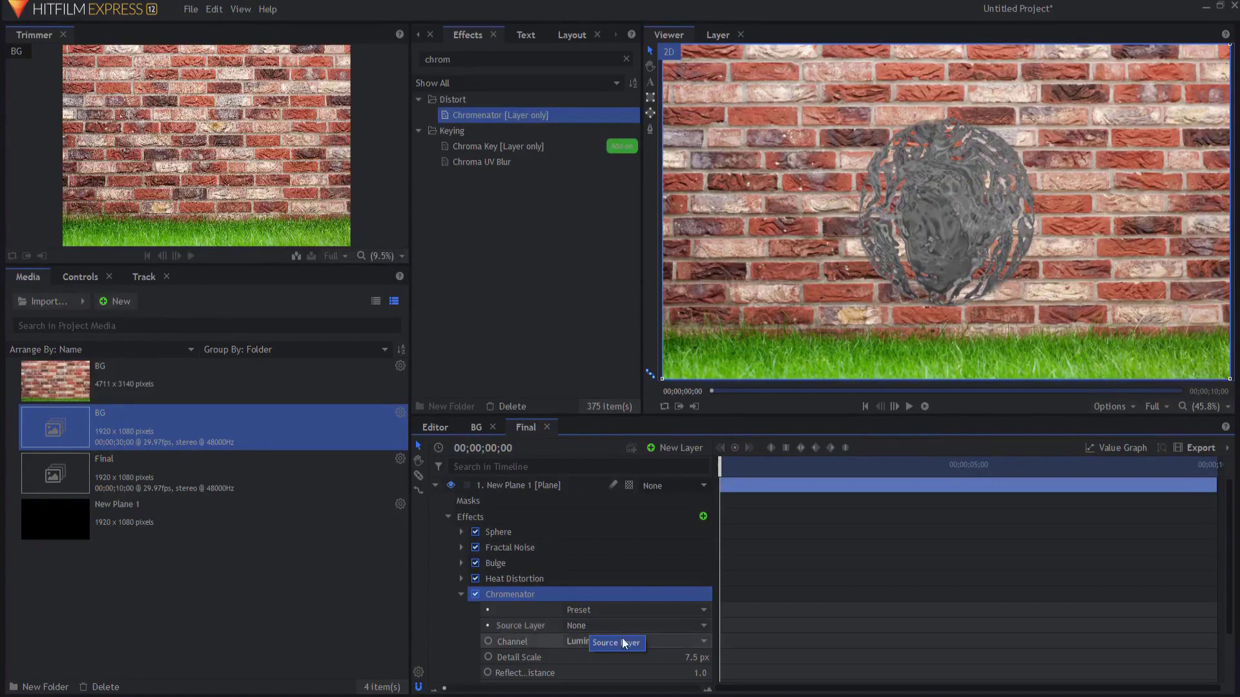
{"action": "scroll", "coordinate": [674, 652], "scroll_direction": "down", "scroll_amount": 1}
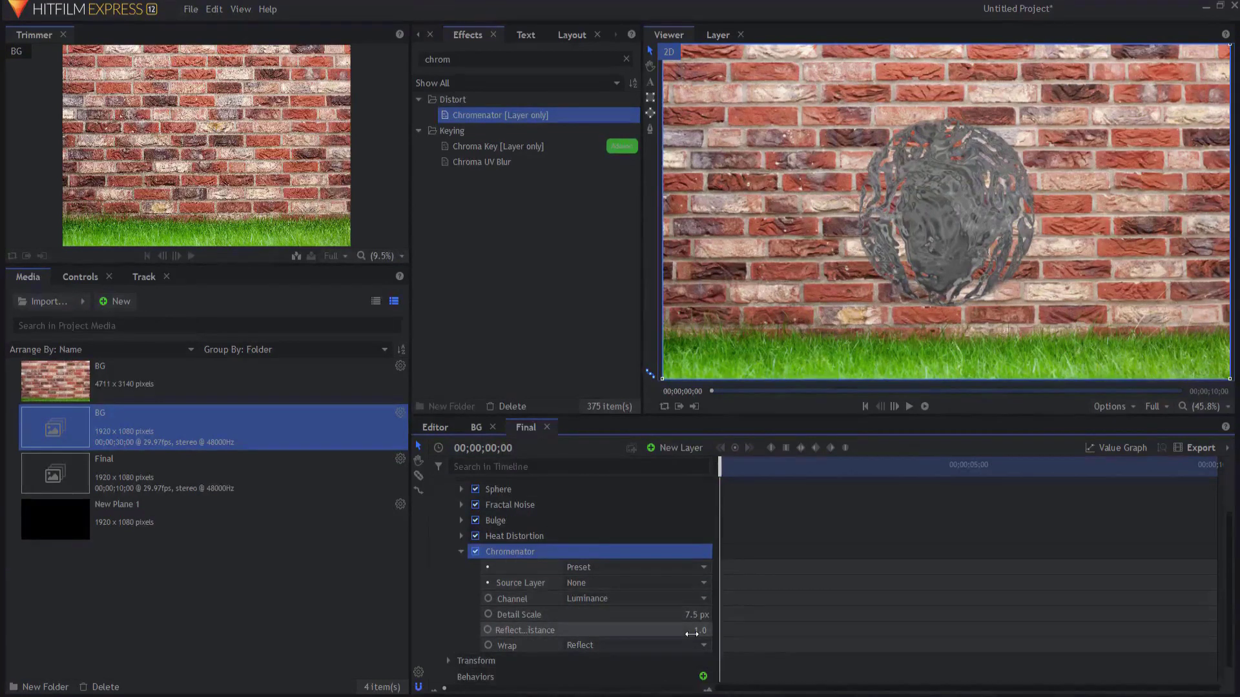
{"action": "left_click", "coordinate": [462, 552]}
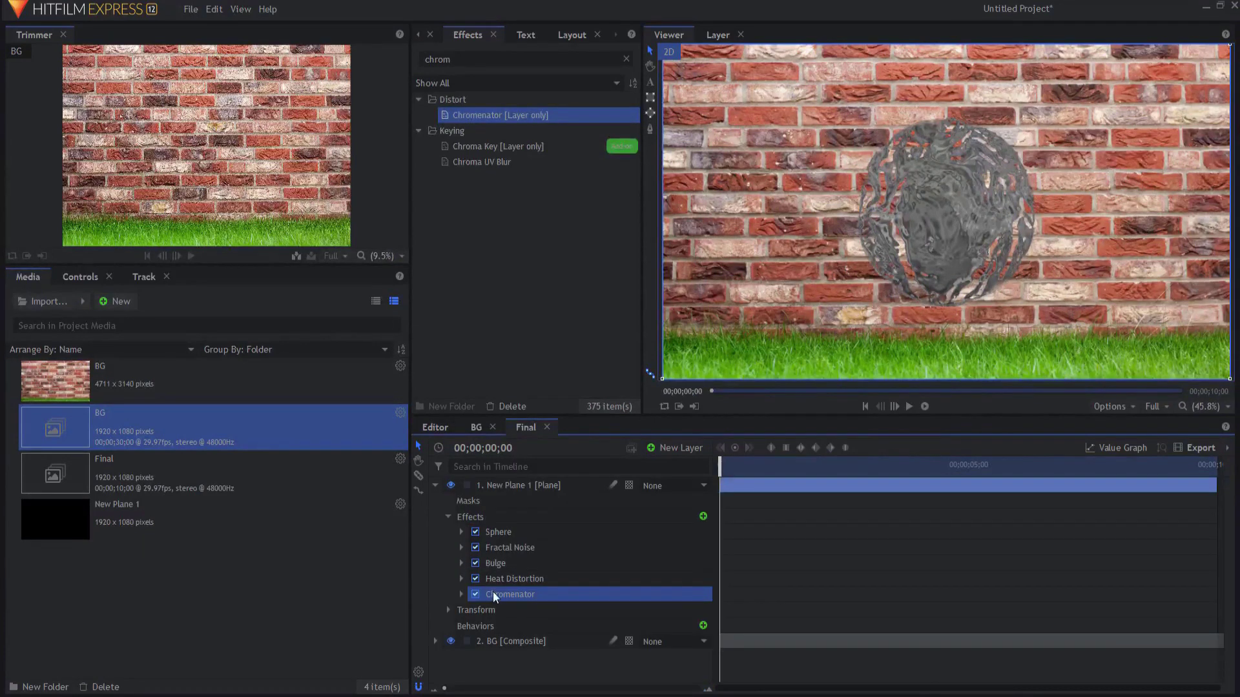
{"action": "left_click", "coordinate": [435, 486]}
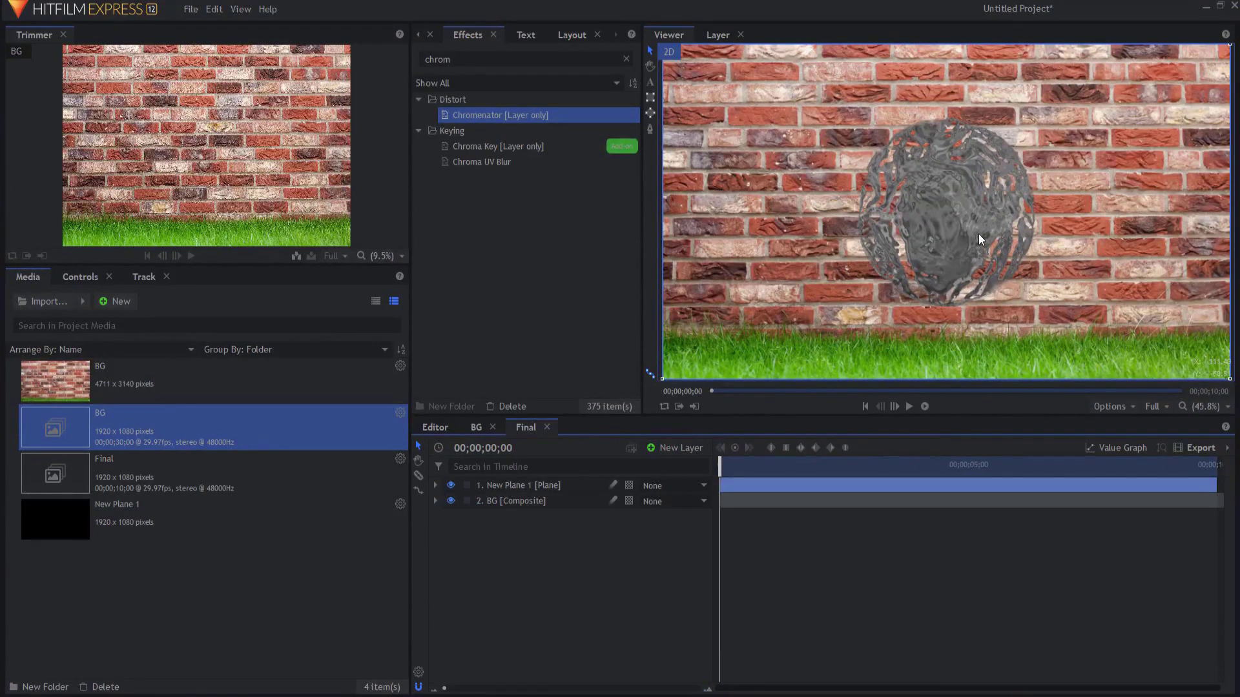
Step: Duplicate the New Plane 1 sphere layer
{"action": "left_click", "coordinate": [505, 488]}
{"action": "right_click", "coordinate": [502, 486]}
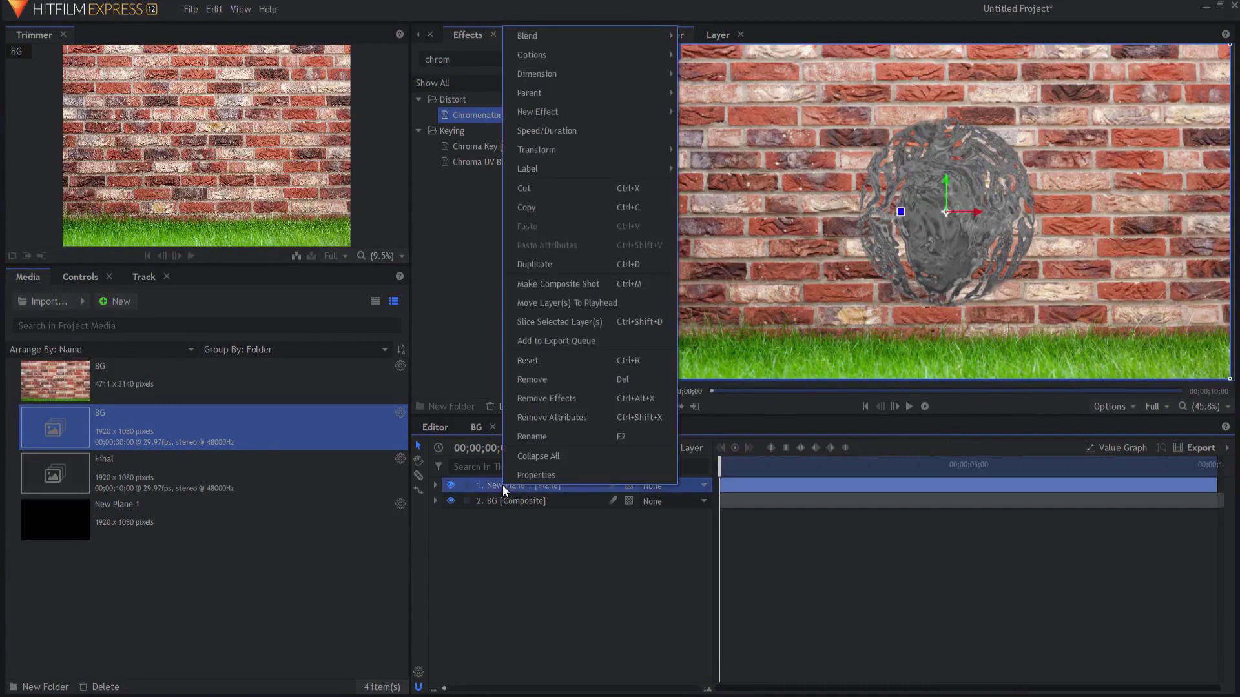
{"action": "left_click", "coordinate": [560, 265]}
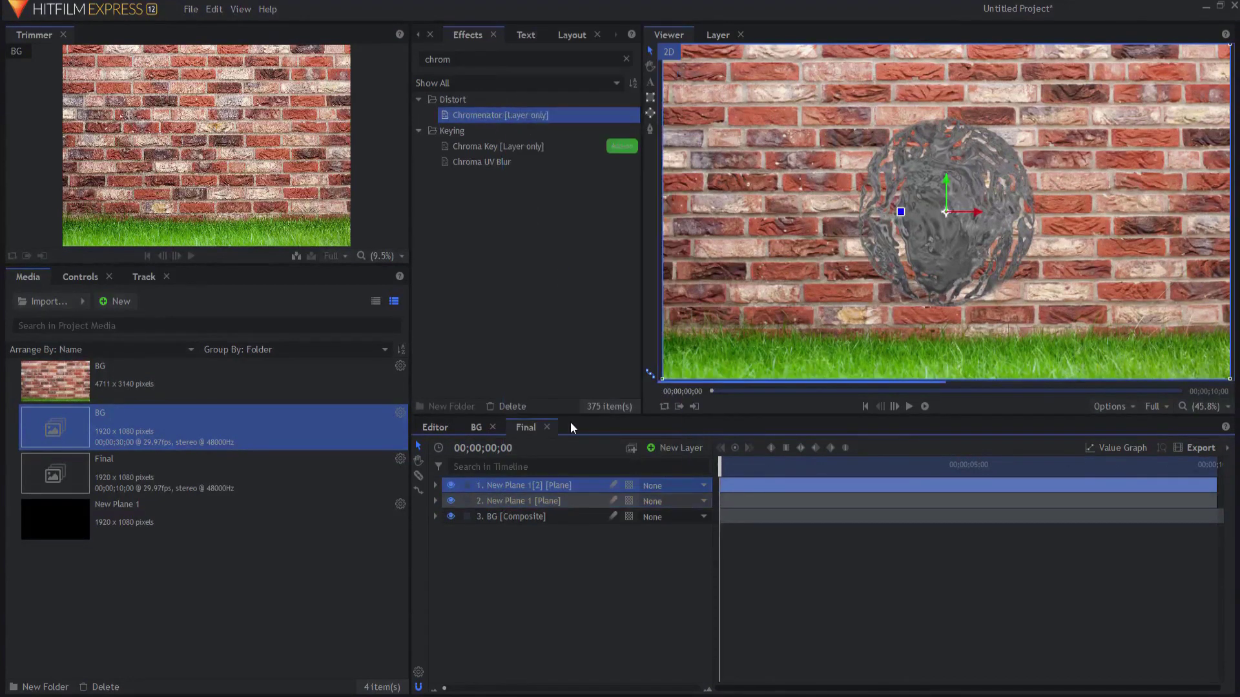
Step: Set the copy's Fractal Noise position X to -1000 at the clip's end
{"action": "left_click", "coordinate": [434, 485]}
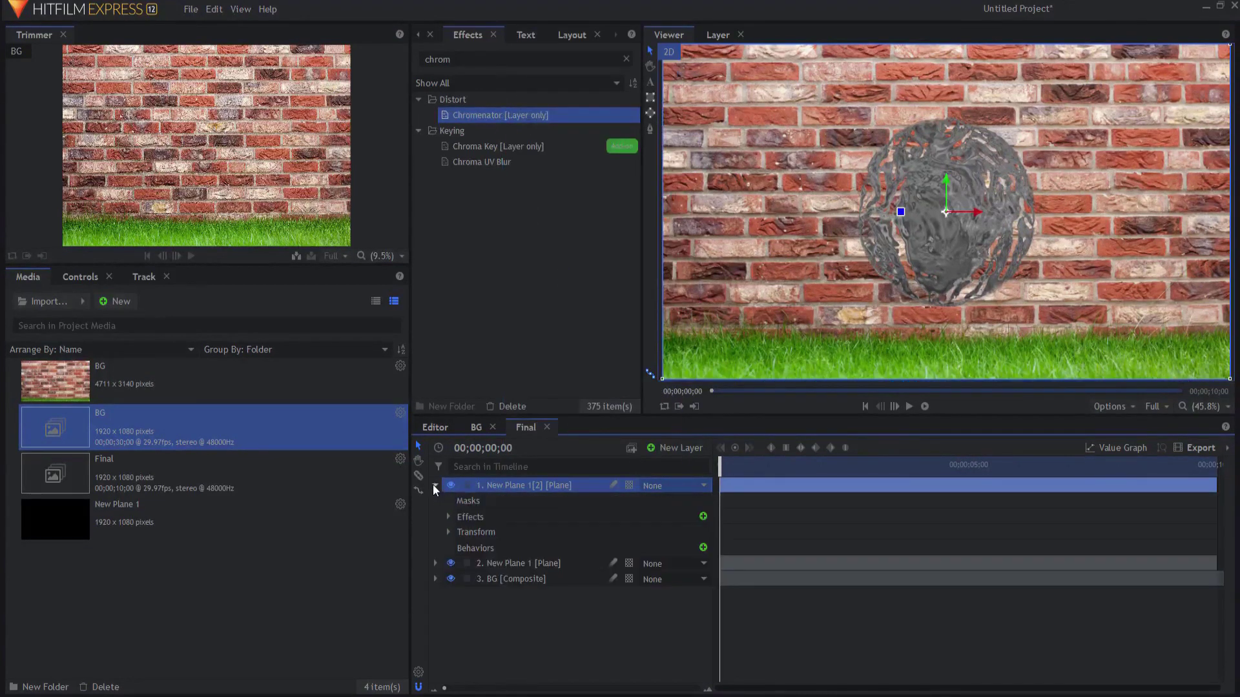
{"action": "left_click", "coordinate": [447, 516]}
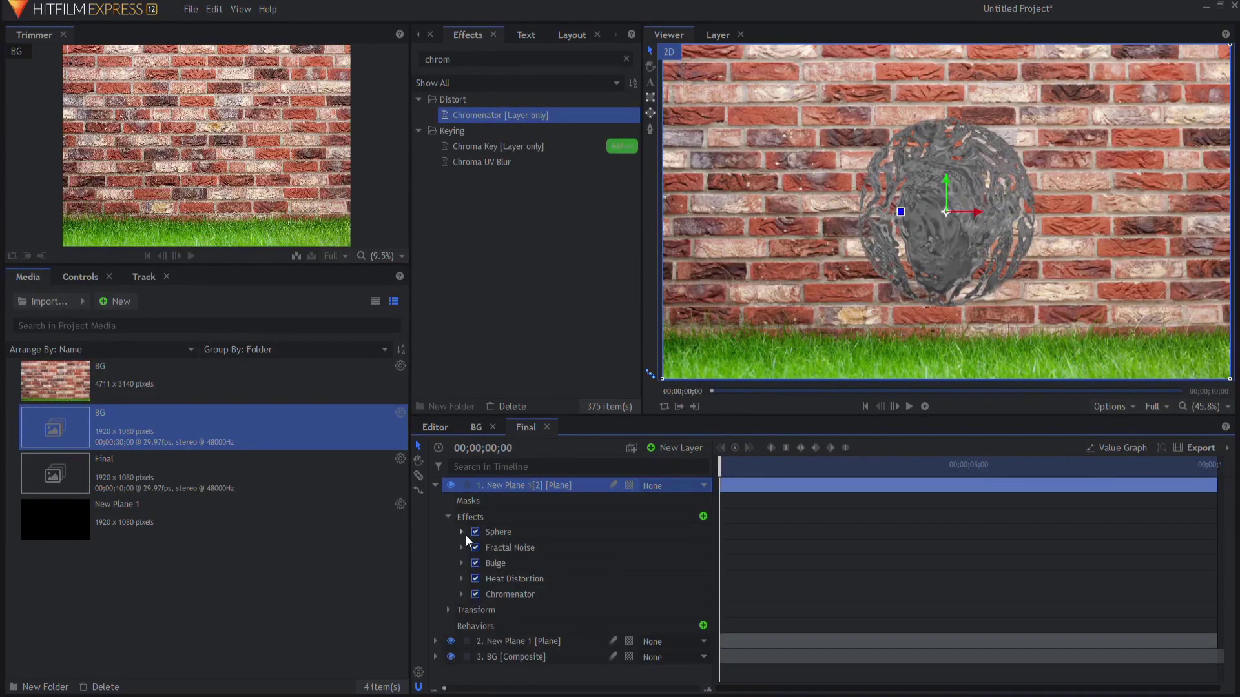
{"action": "left_click_drag", "start_coordinate": [466, 548], "coordinate": [461, 552]}
{"action": "left_click", "coordinate": [461, 547]}
{"action": "left_click", "coordinate": [474, 626]}
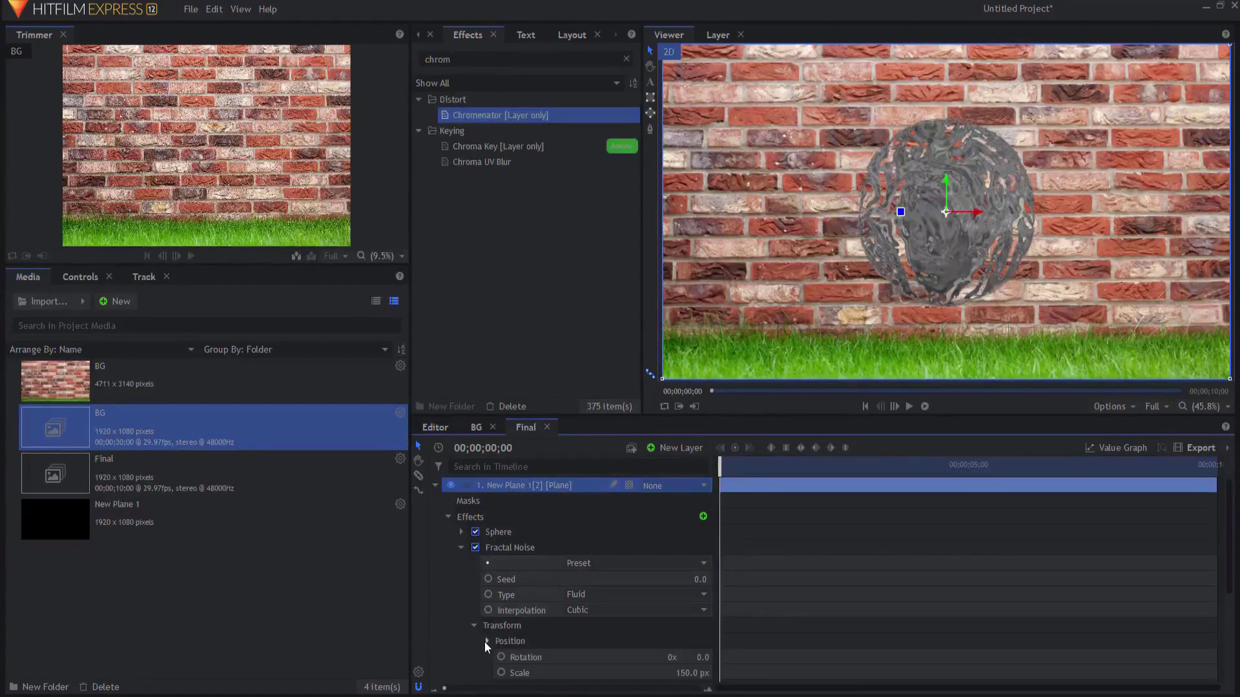
{"action": "left_click", "coordinate": [486, 641]}
{"action": "scroll", "coordinate": [585, 599], "scroll_direction": "down", "scroll_amount": 2}
{"action": "scroll", "coordinate": [585, 600], "scroll_direction": "down", "scroll_amount": 2}
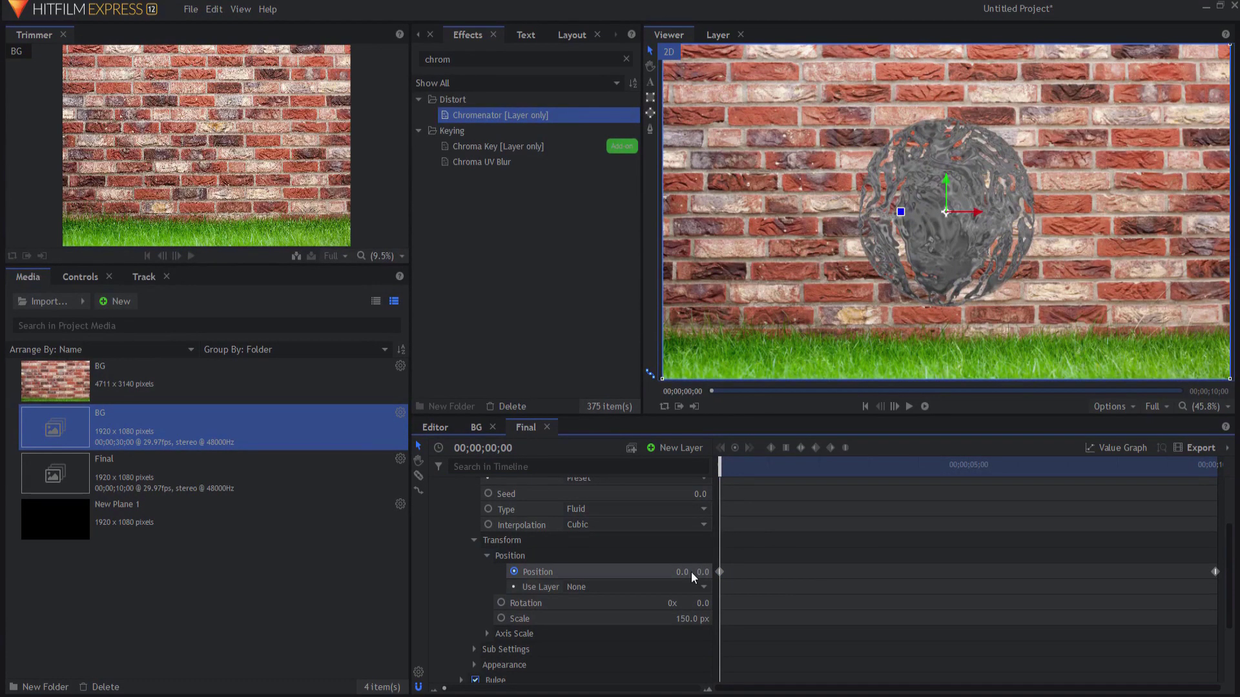
{"action": "key", "text": "End"}
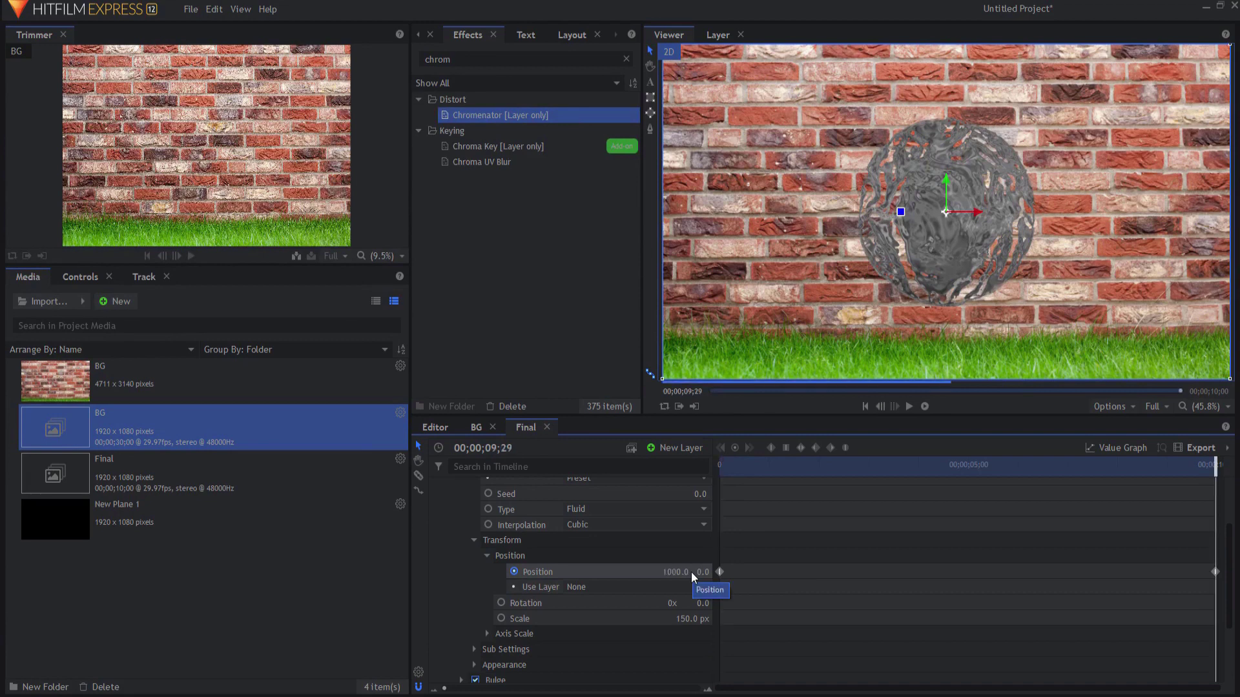
{"action": "left_click_drag", "start_coordinate": [690, 572], "coordinate": [670, 571]}
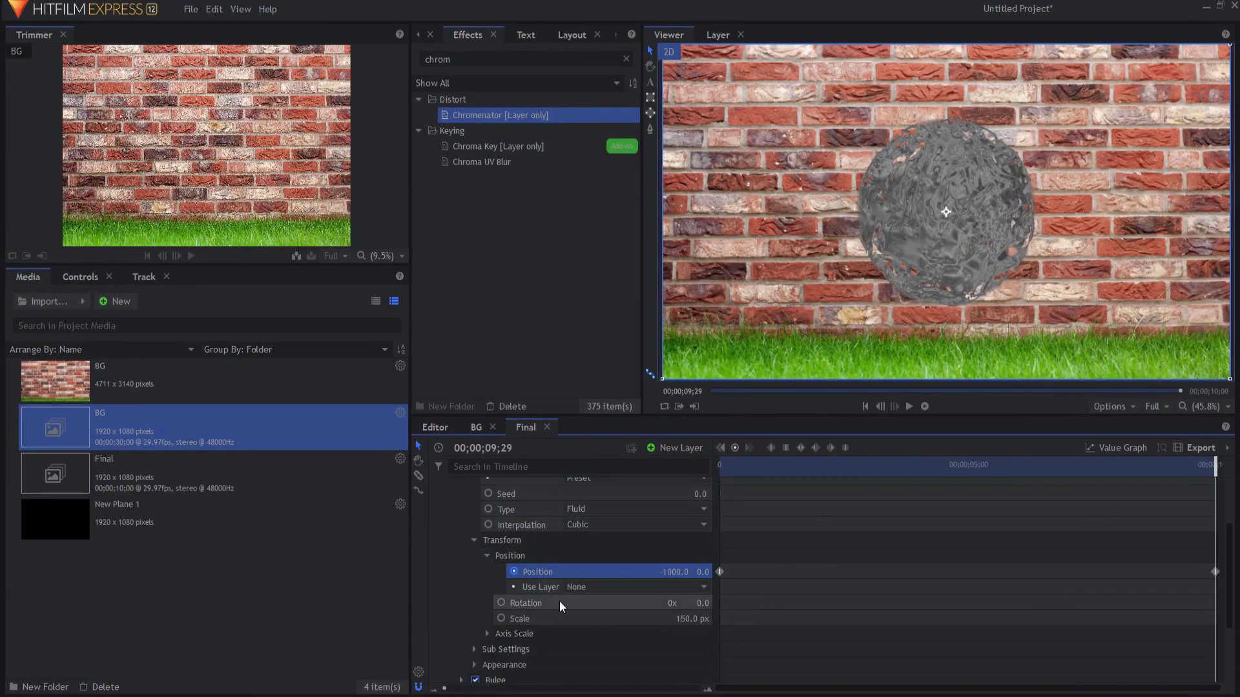
{"action": "scroll", "coordinate": [556, 603], "scroll_direction": "up", "scroll_amount": 1}
Step: Drag the duplicate plane's Bulge amount to -1.28 so it pinches inward
{"action": "left_click", "coordinate": [460, 505]}
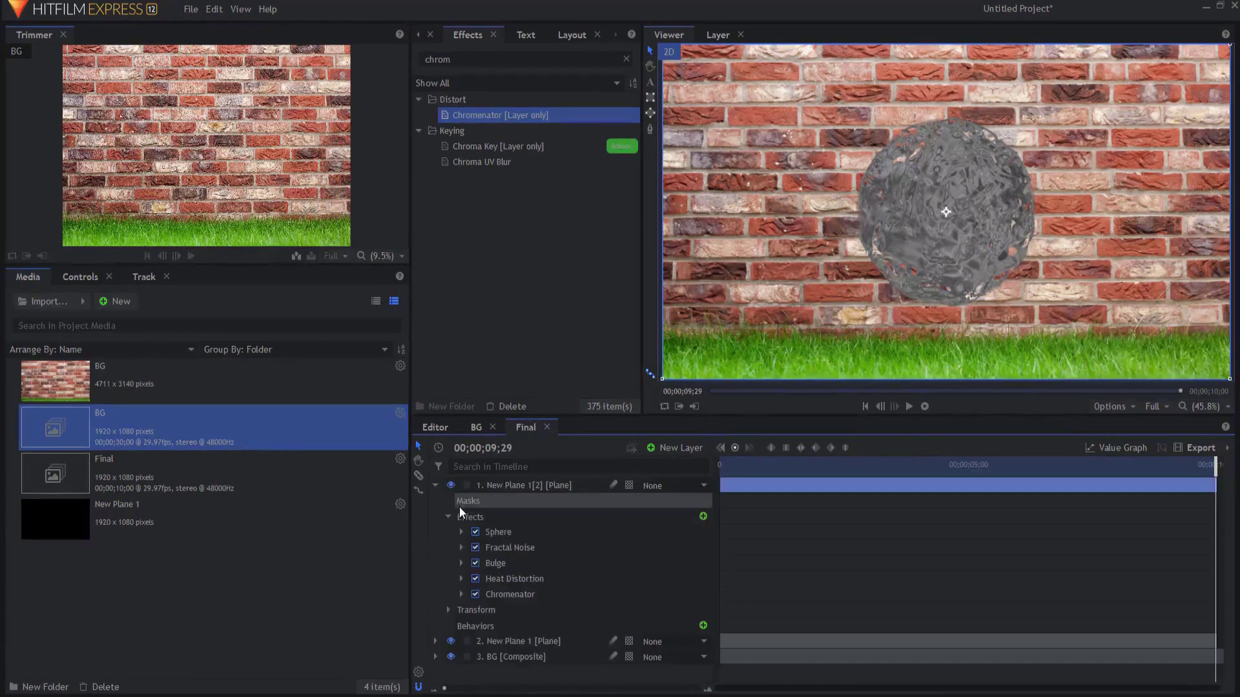
{"action": "left_click", "coordinate": [462, 564]}
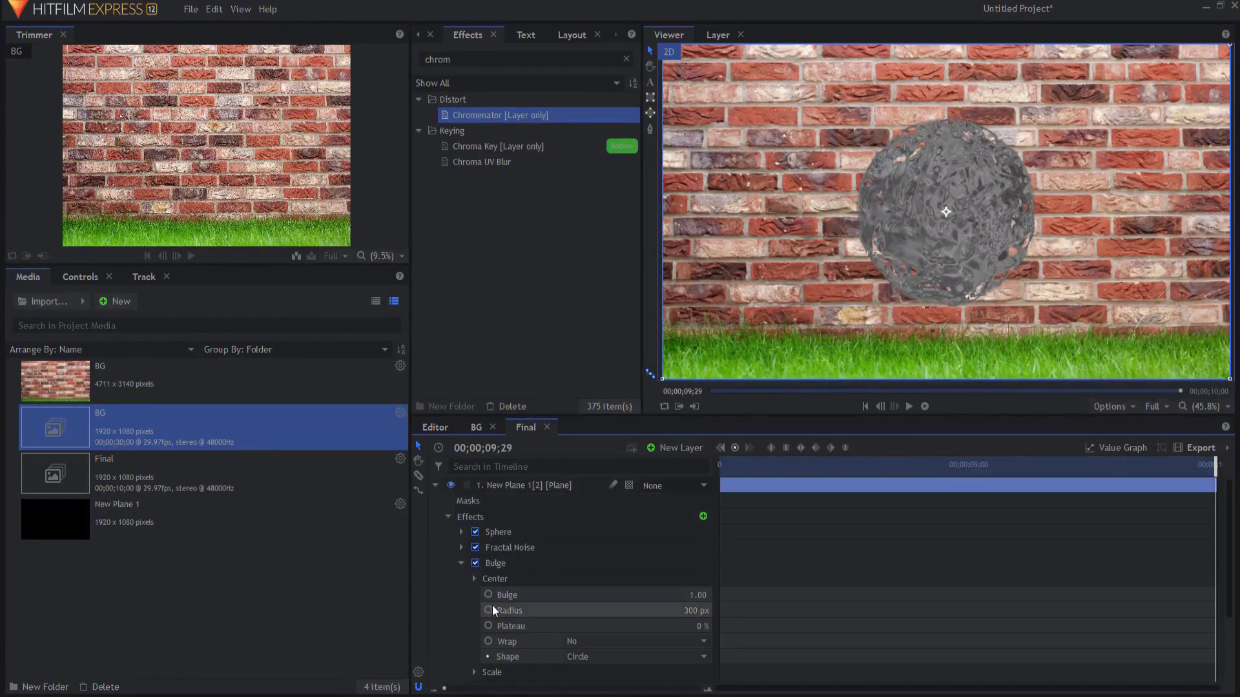
{"action": "left_click", "coordinate": [506, 562]}
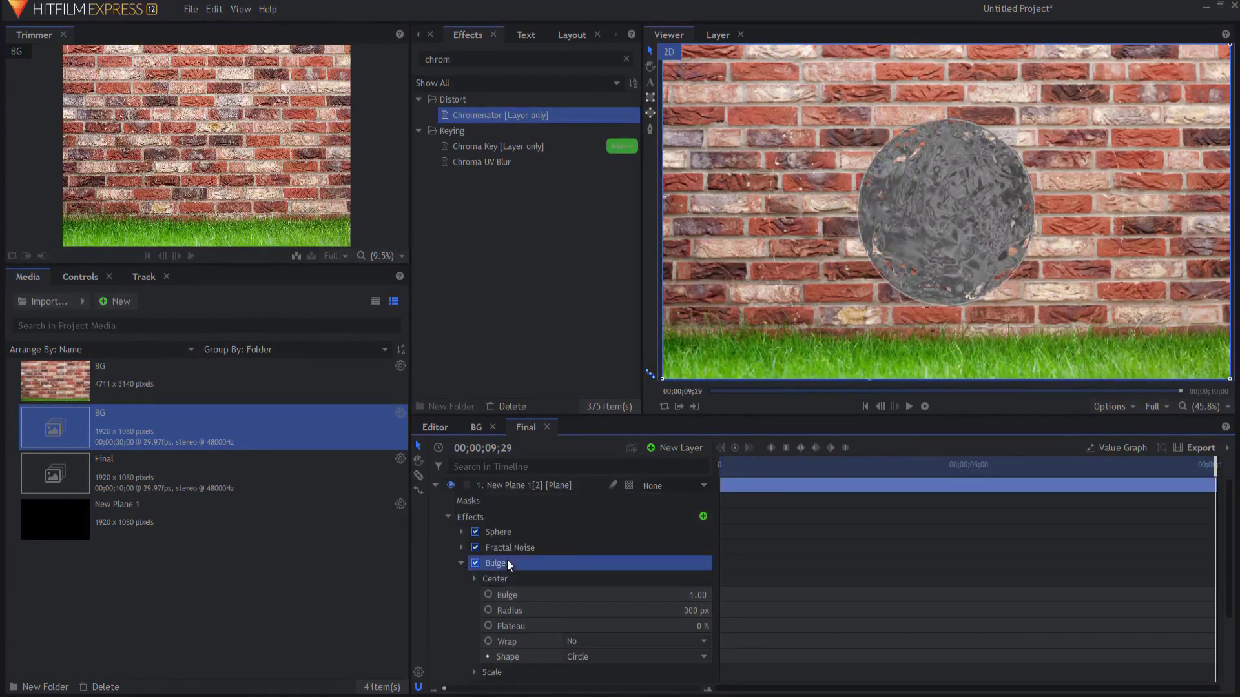
{"action": "left_click", "coordinate": [797, 313]}
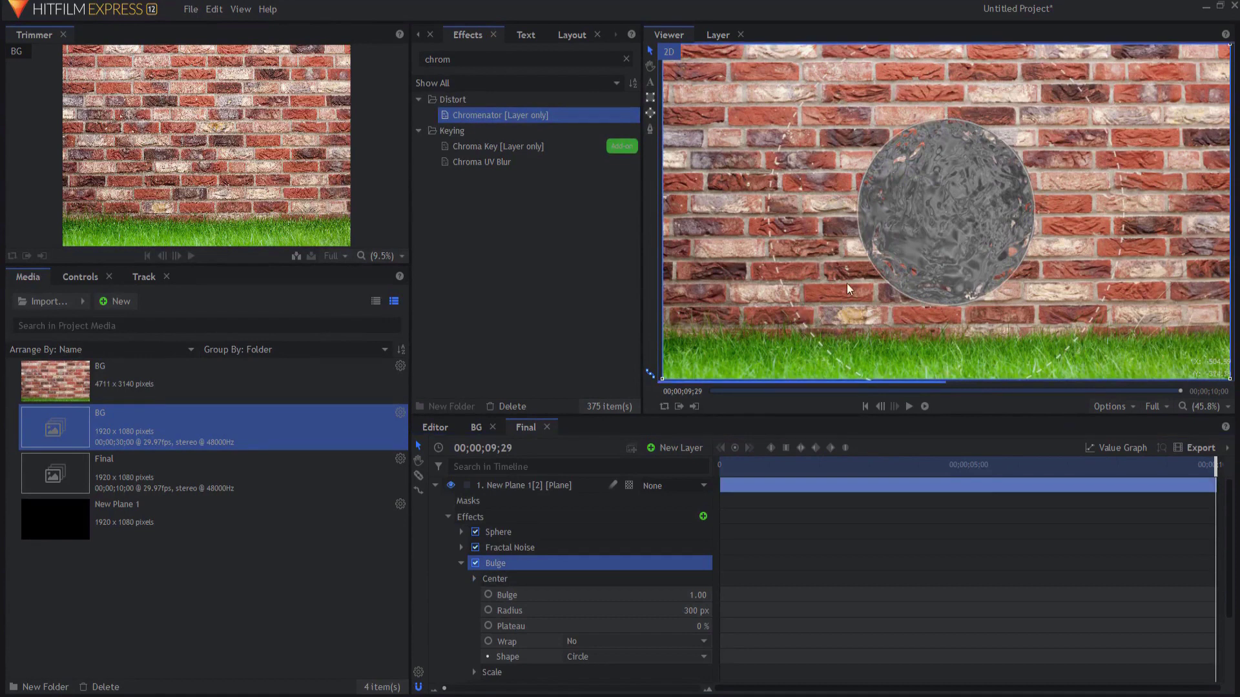
{"action": "left_click_drag", "start_coordinate": [851, 281], "coordinate": [919, 248]}
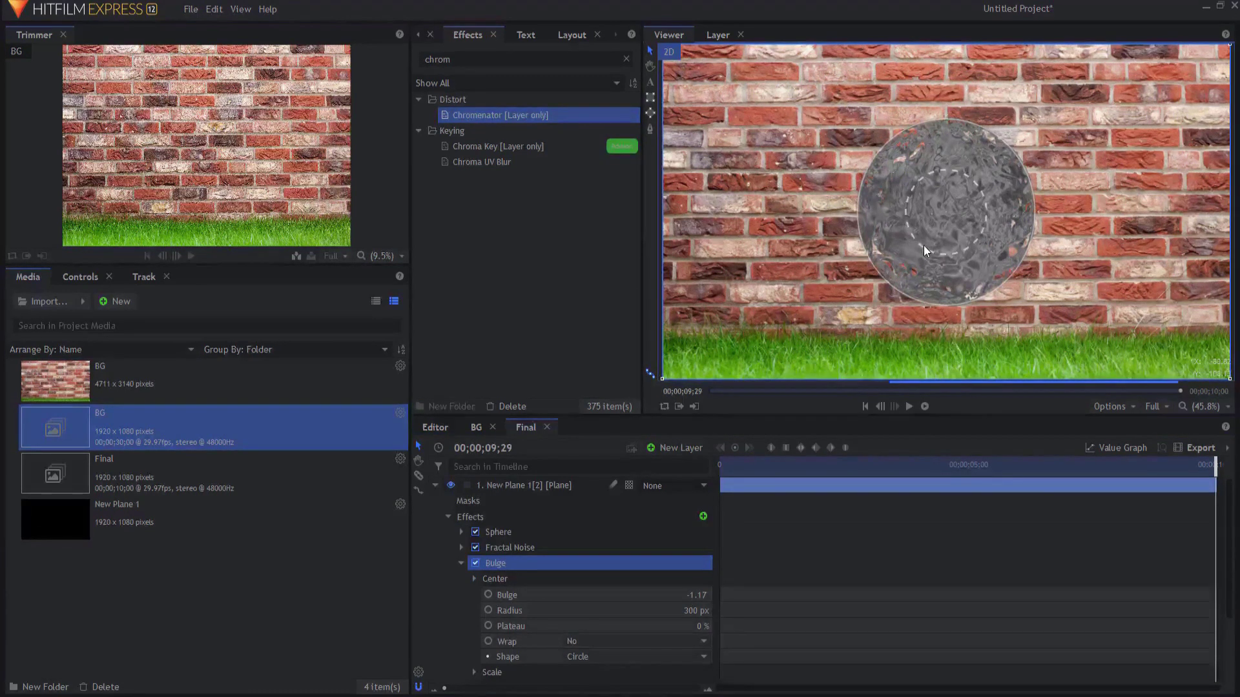
{"action": "left_click_drag", "start_coordinate": [923, 247], "coordinate": [860, 319]}
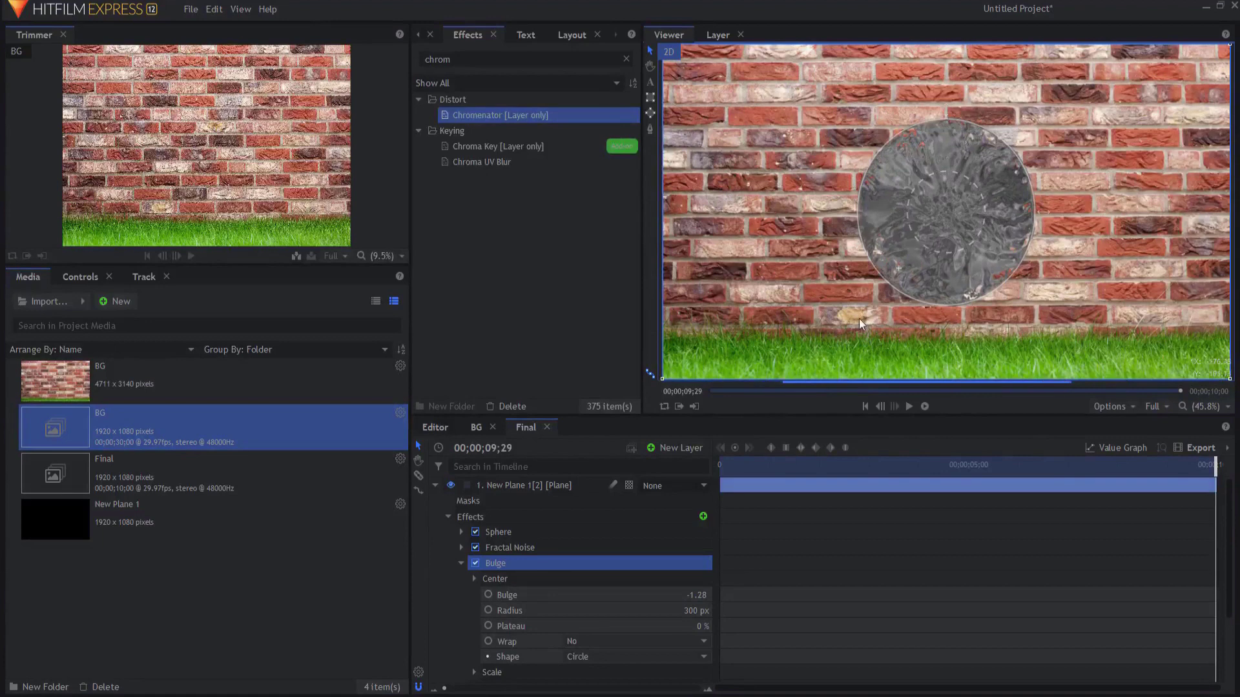
{"action": "left_click", "coordinate": [461, 563]}
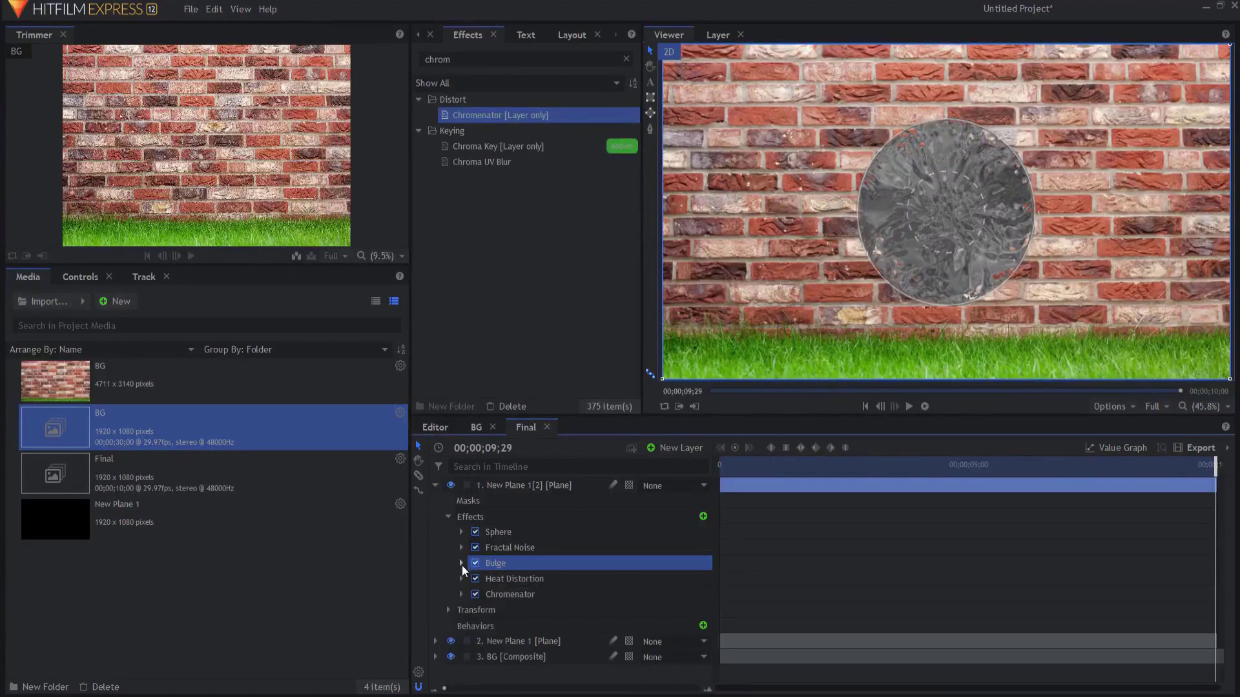
Step: Select both sphere plane layers together
{"action": "left_click", "coordinate": [435, 485]}
{"action": "left_click", "coordinate": [504, 484]}
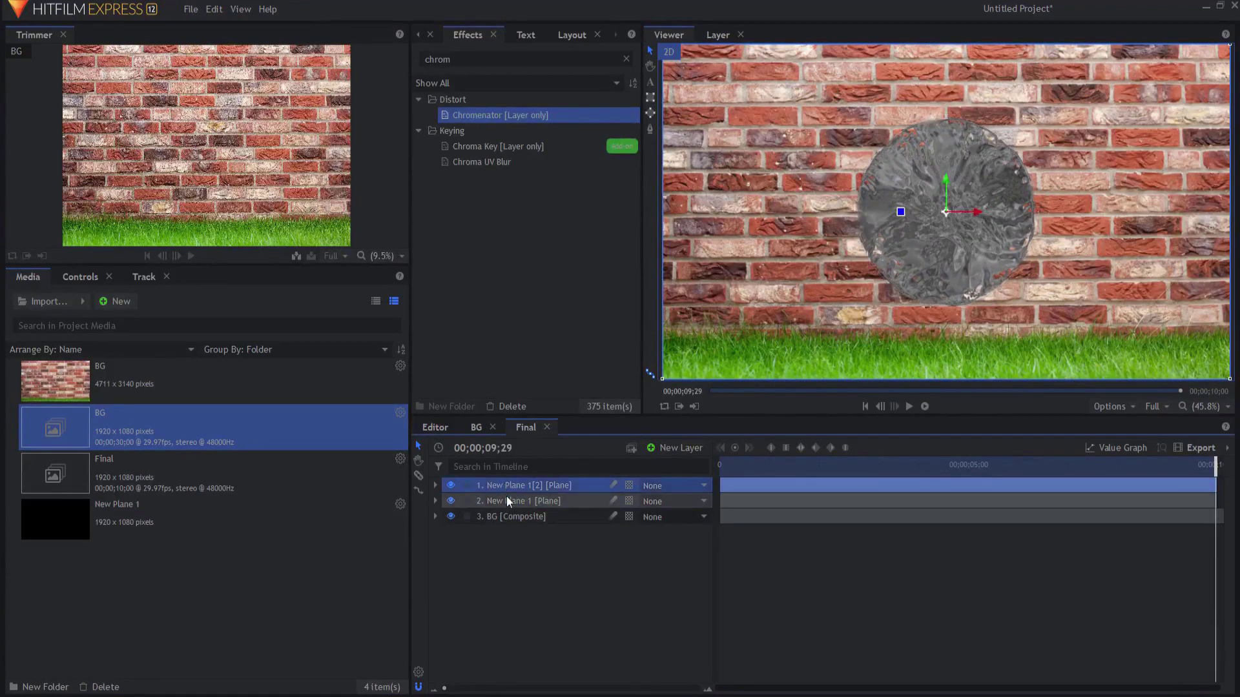
{"action": "left_click", "coordinate": [511, 503], "text": "ctrl"}
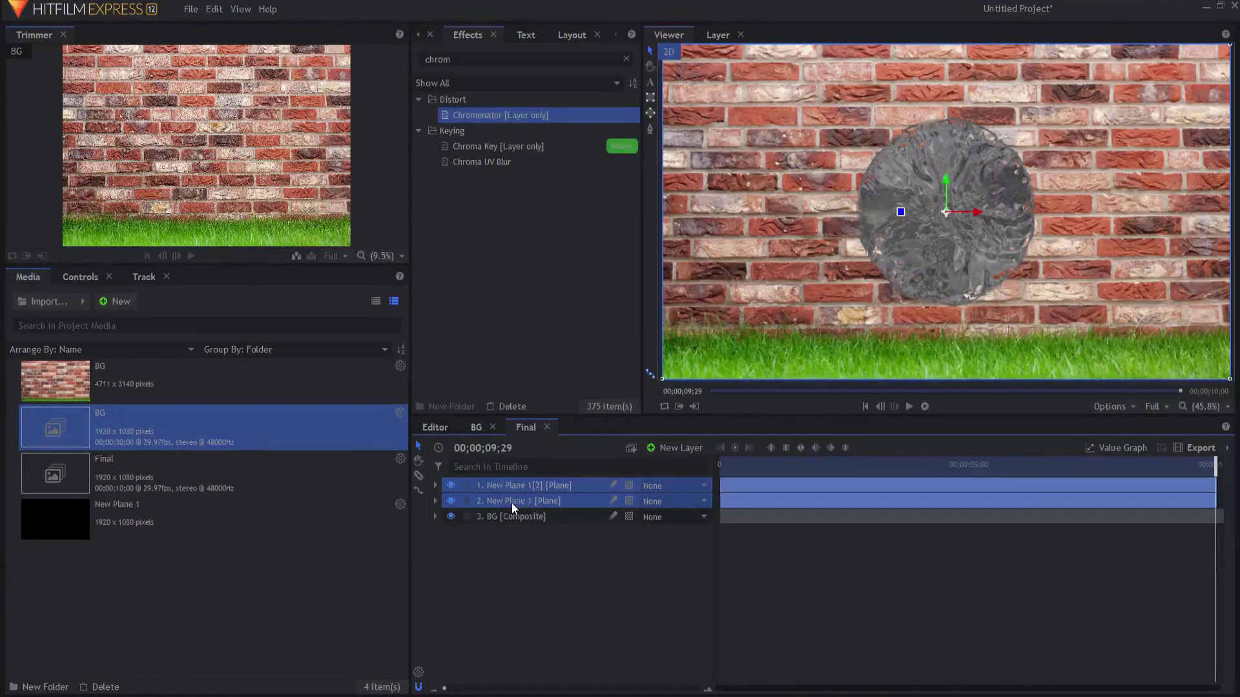
Step: Set both sphere planes to Overlay blending and return to 00;00;00;00
{"action": "right_click", "coordinate": [505, 485]}
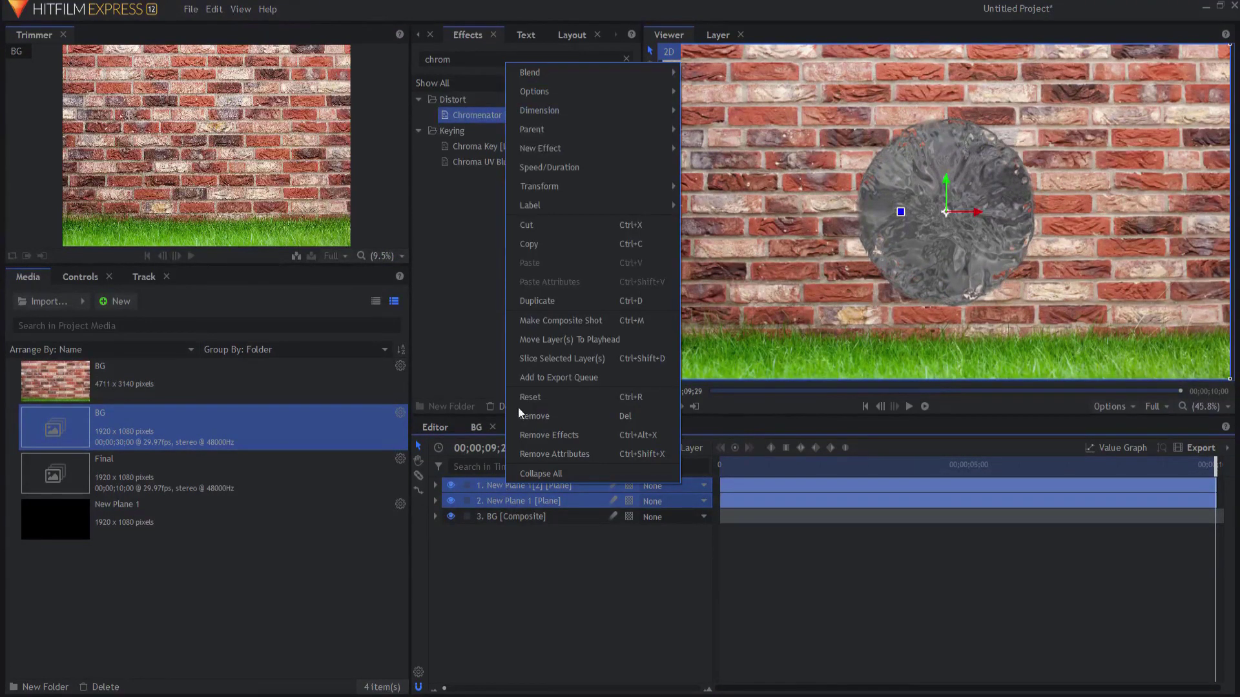
{"action": "mouse_move", "coordinate": [555, 73]}
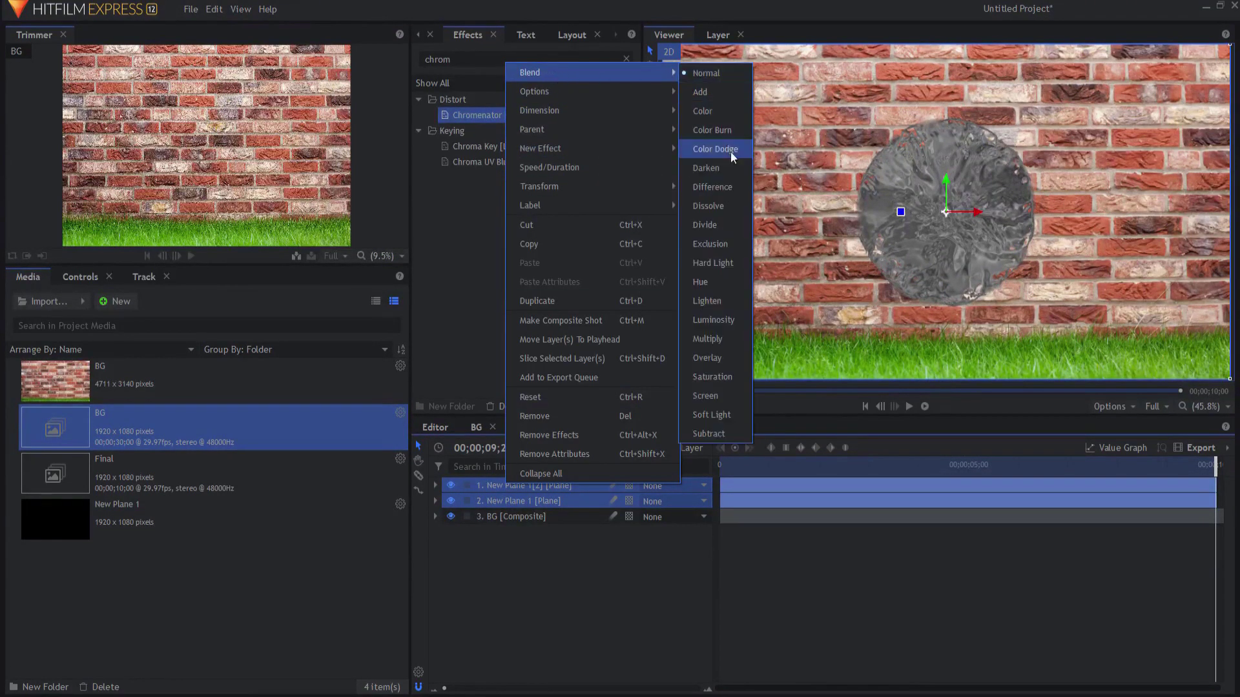
{"action": "left_click", "coordinate": [729, 354]}
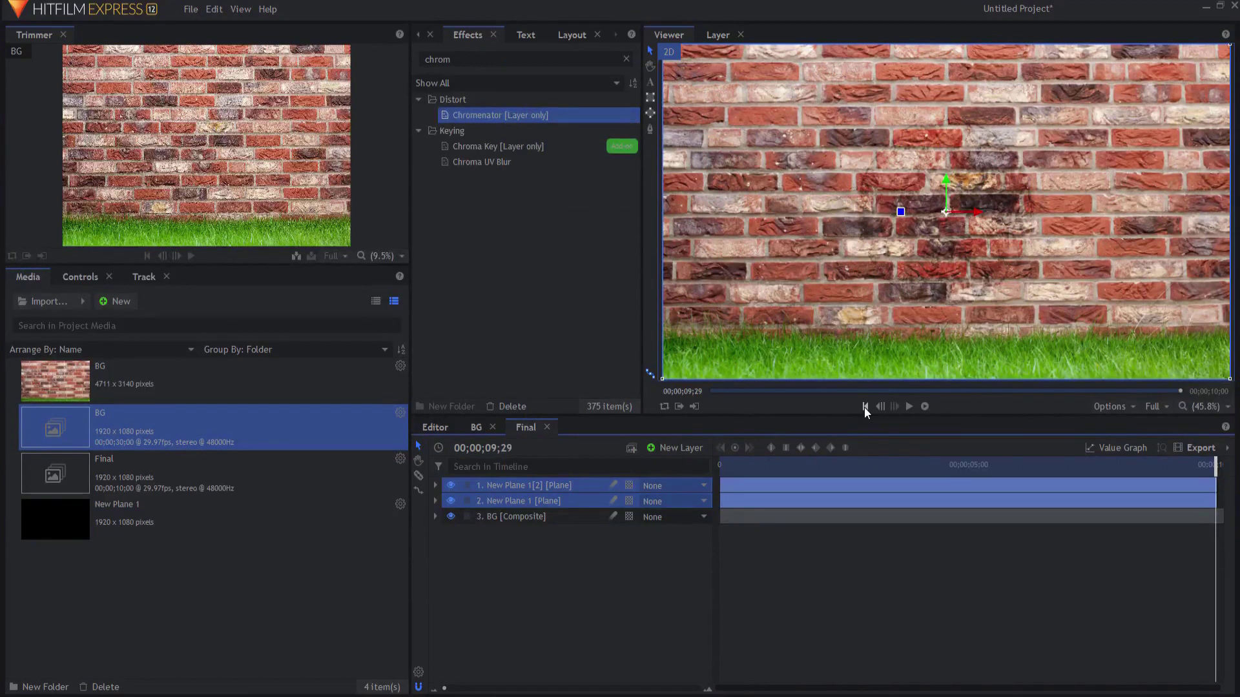
{"action": "left_click", "coordinate": [865, 407]}
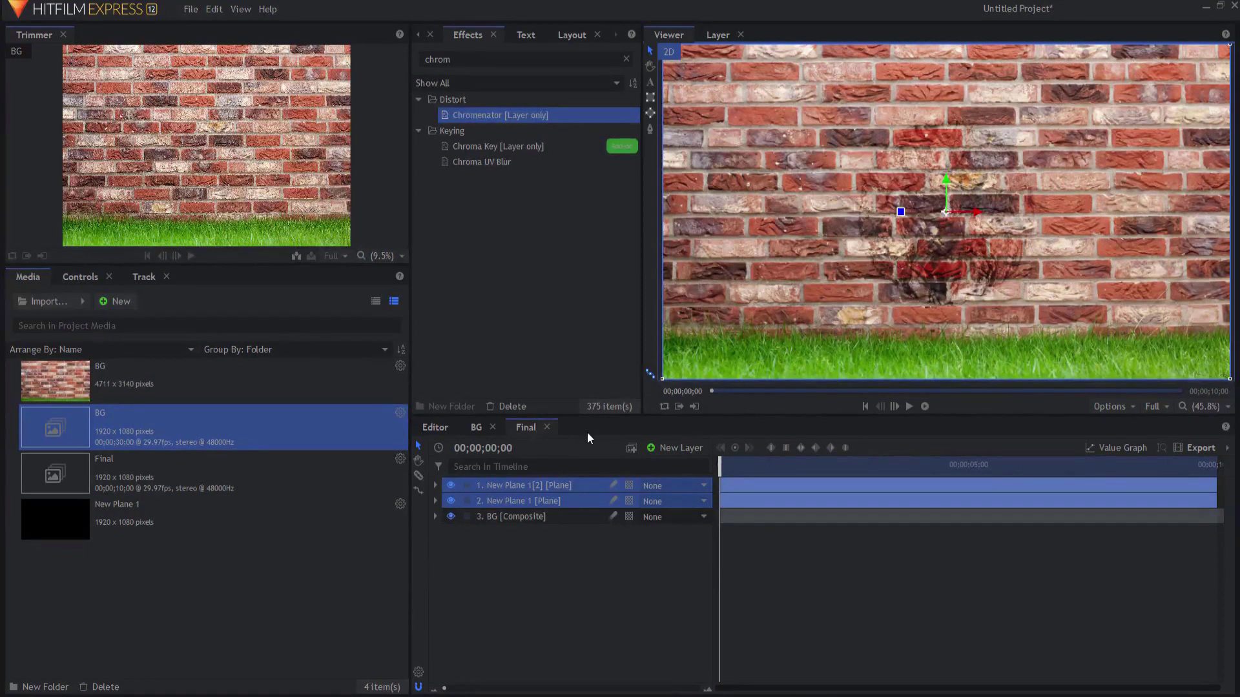
Step: Duplicate the two noise planes and move the copies below the BG composite
{"action": "right_click", "coordinate": [517, 483]}
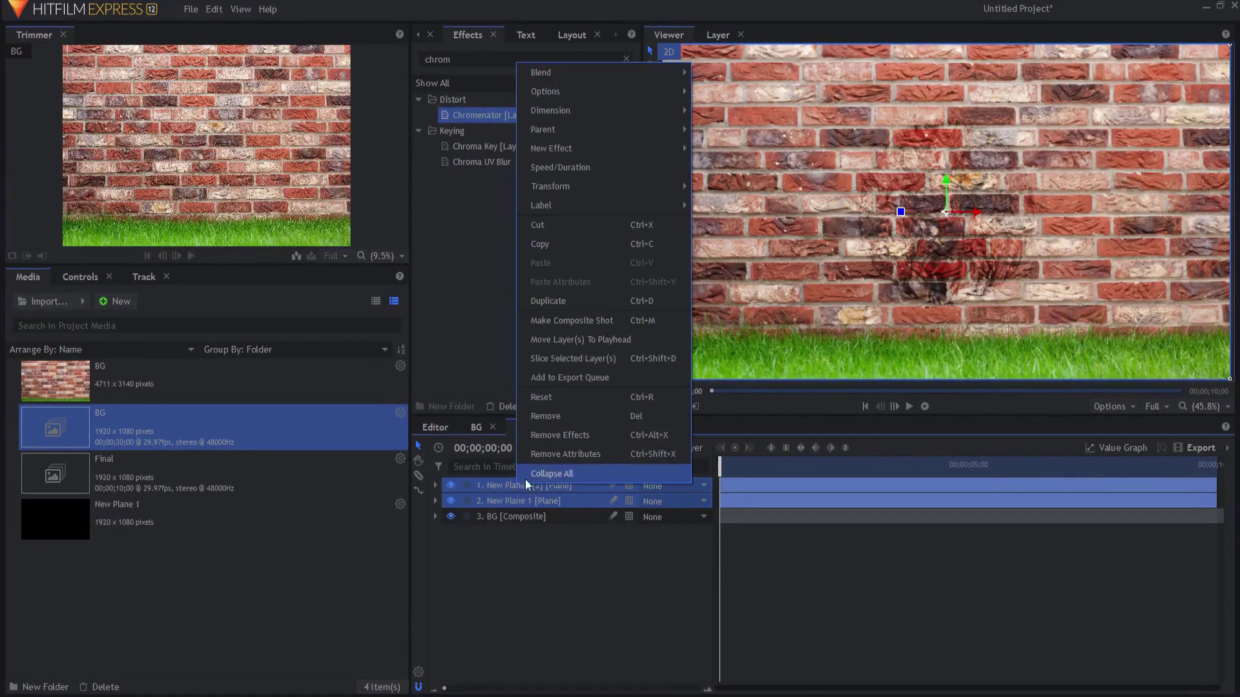
{"action": "left_click", "coordinate": [562, 303]}
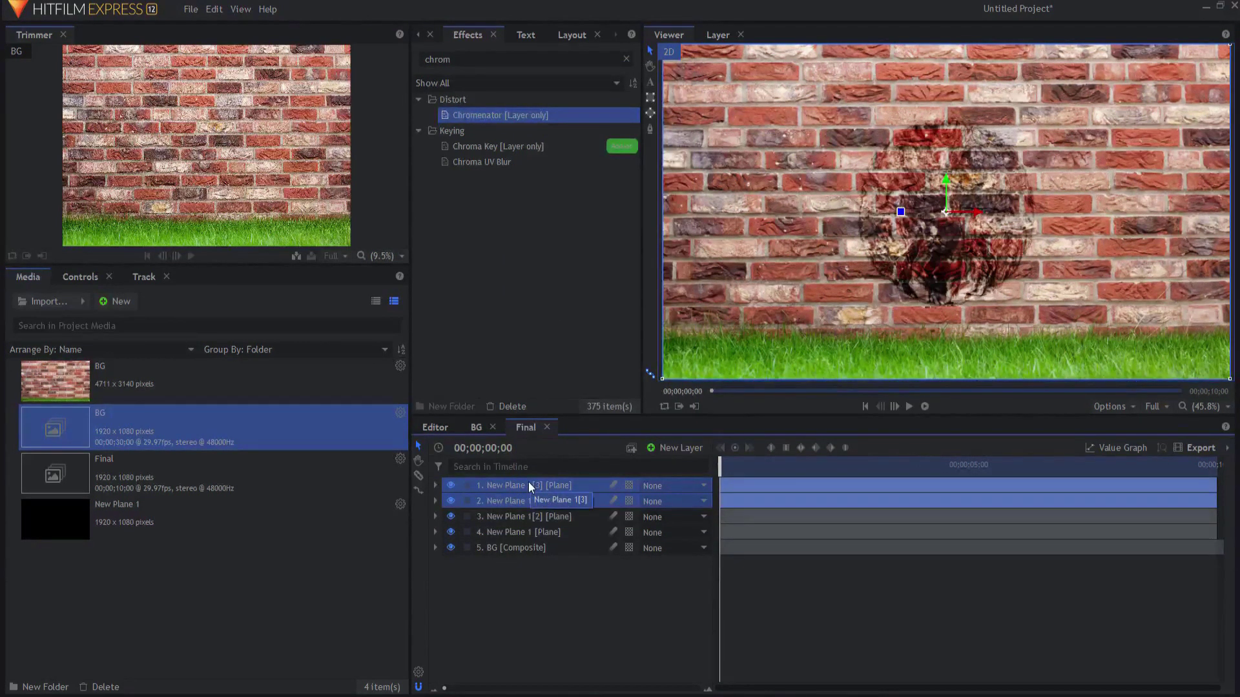
{"action": "left_click_drag", "start_coordinate": [528, 484], "coordinate": [527, 564]}
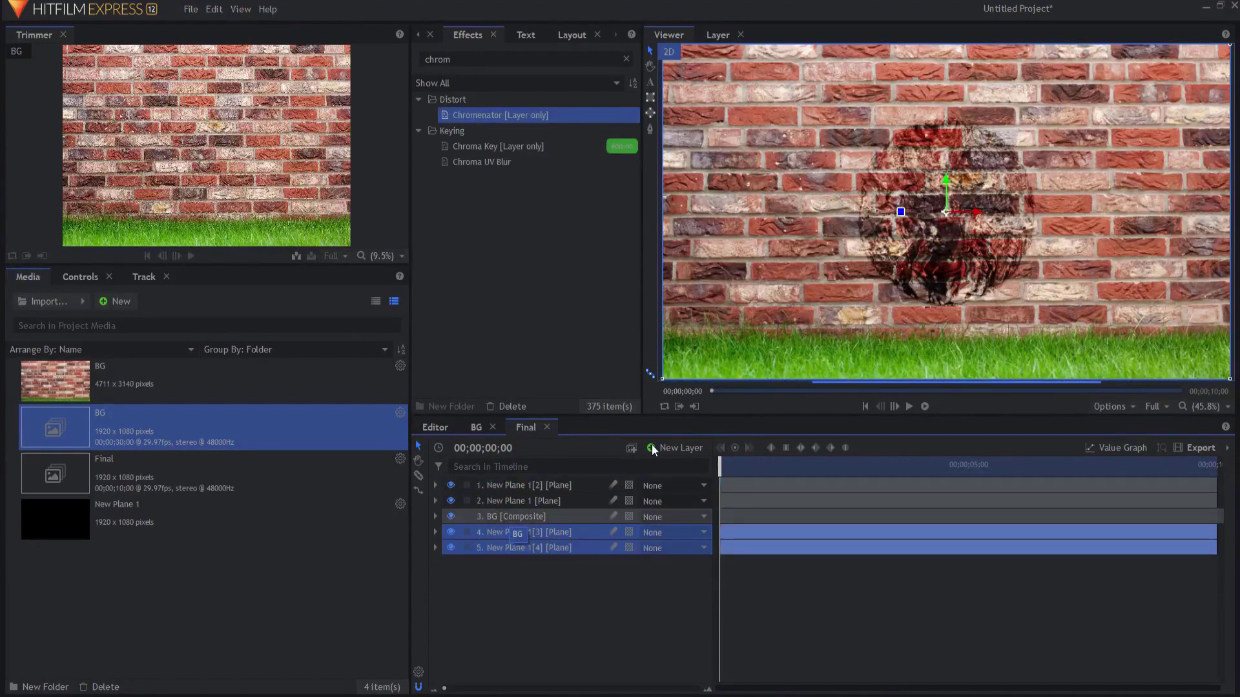
Step: Add a Grade layer to Final, placed between BG and the plane copies
{"action": "left_click", "coordinate": [686, 448]}
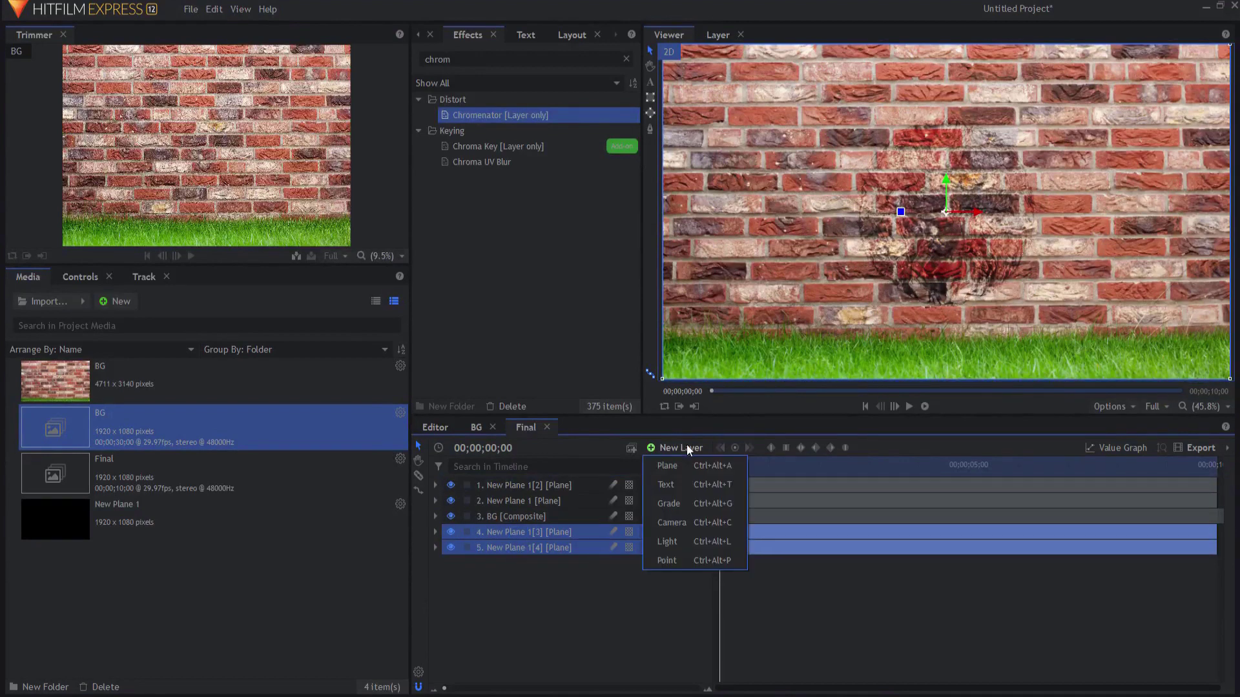
{"action": "left_click", "coordinate": [669, 504]}
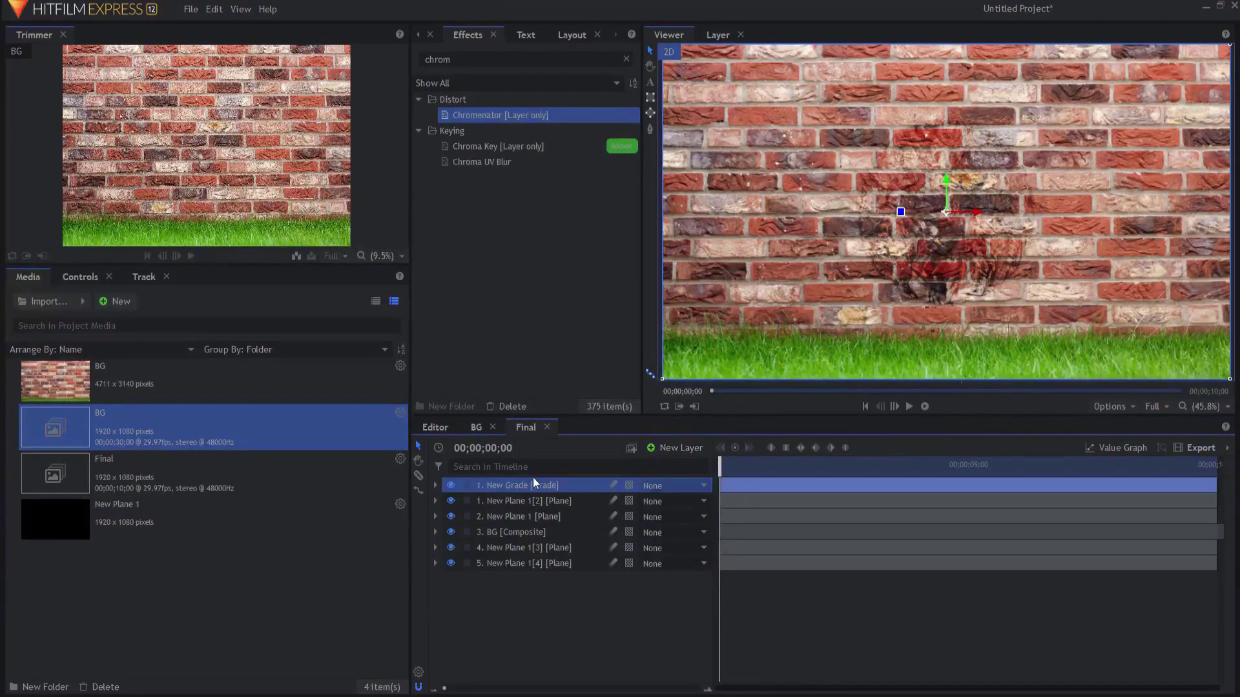
{"action": "left_click_drag", "start_coordinate": [533, 484], "coordinate": [524, 541]}
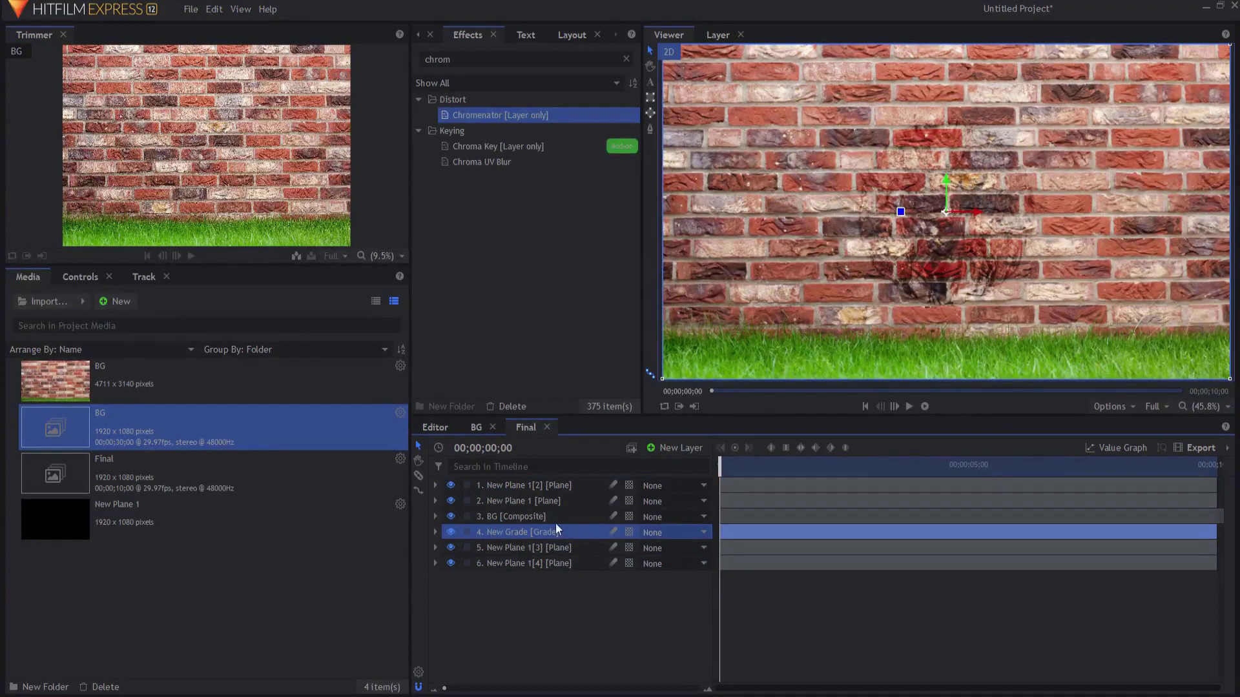
Step: Apply the Heat Distortion effect, found by searching 'heat', to the BG composite layer
{"action": "double_click", "coordinate": [437, 59]}
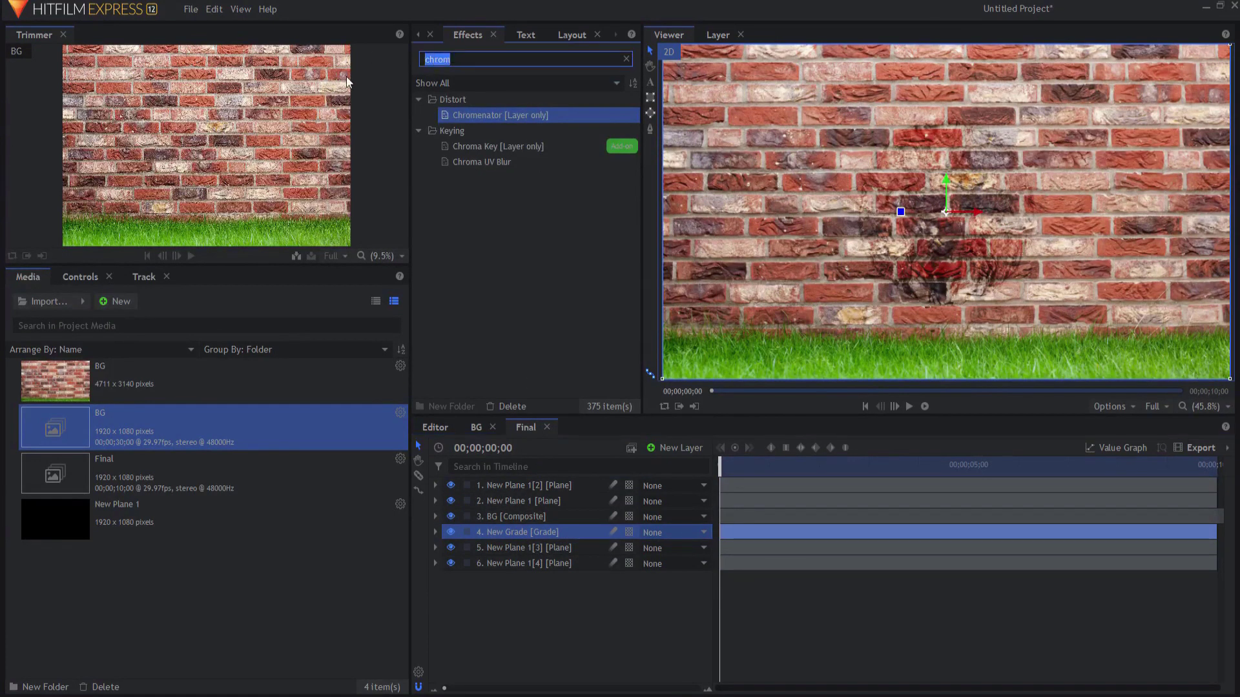
{"action": "type", "text": "heat"}
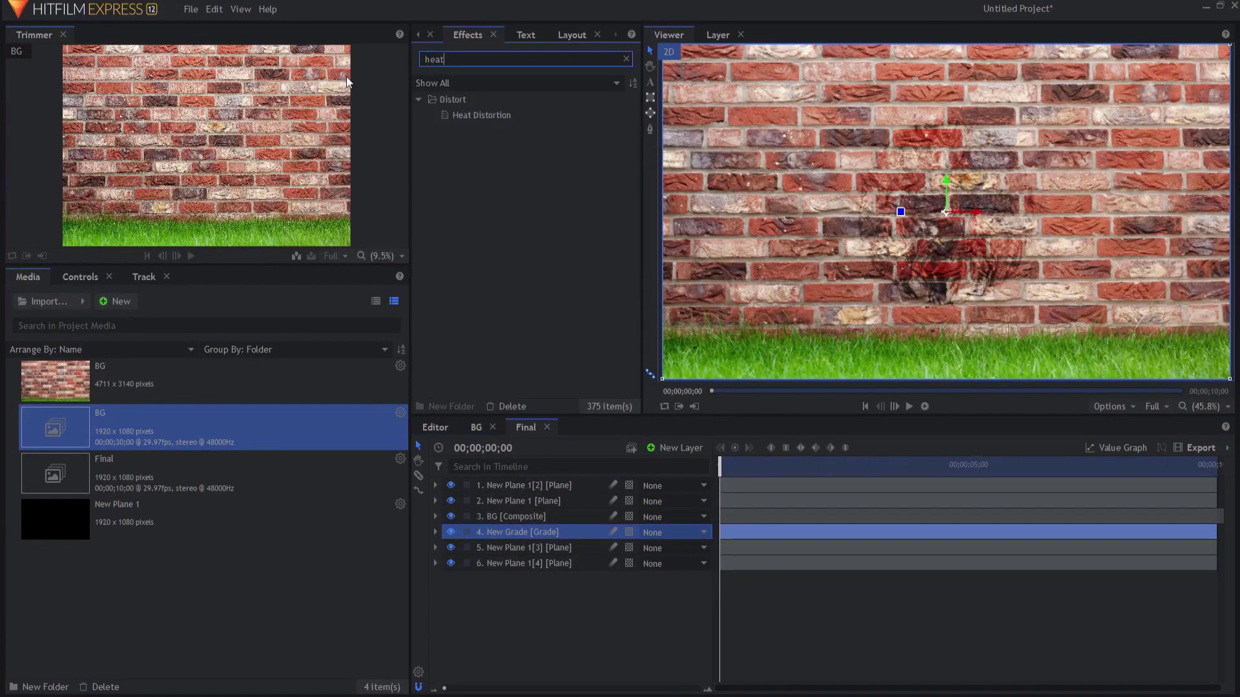
{"action": "left_click_drag", "start_coordinate": [466, 115], "coordinate": [506, 518]}
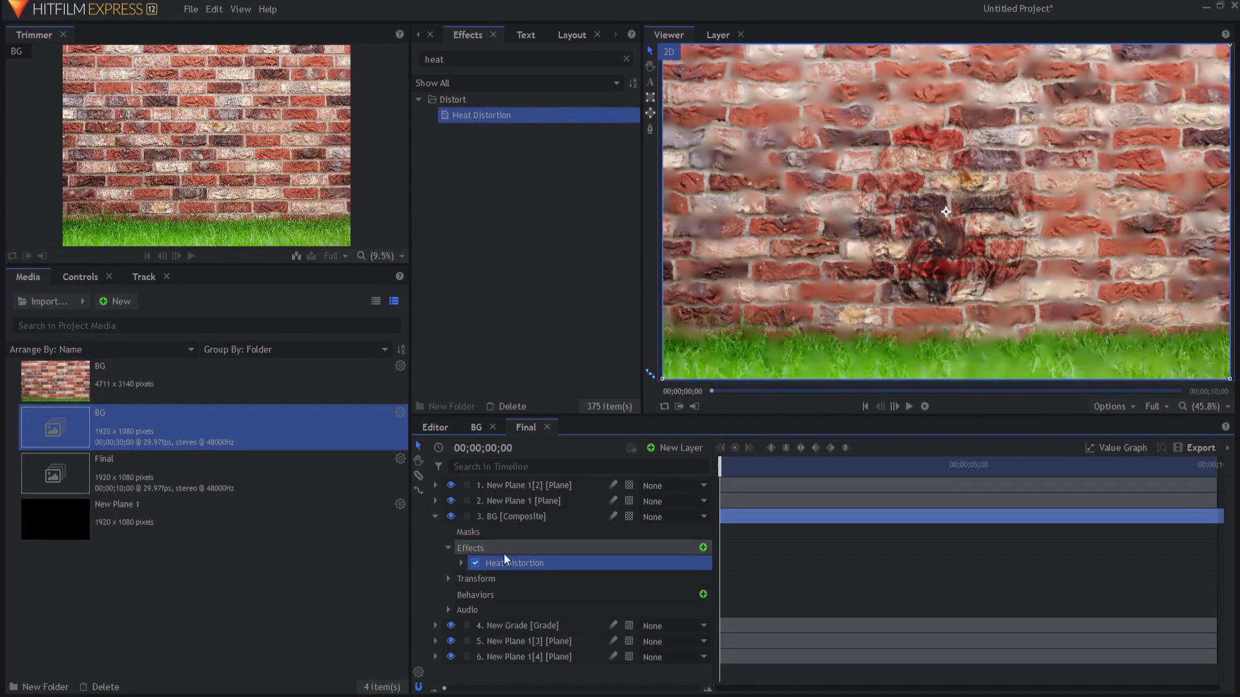
Step: Set the Heat Distortion mask to the New Grade layer
{"action": "left_click", "coordinate": [460, 563]}
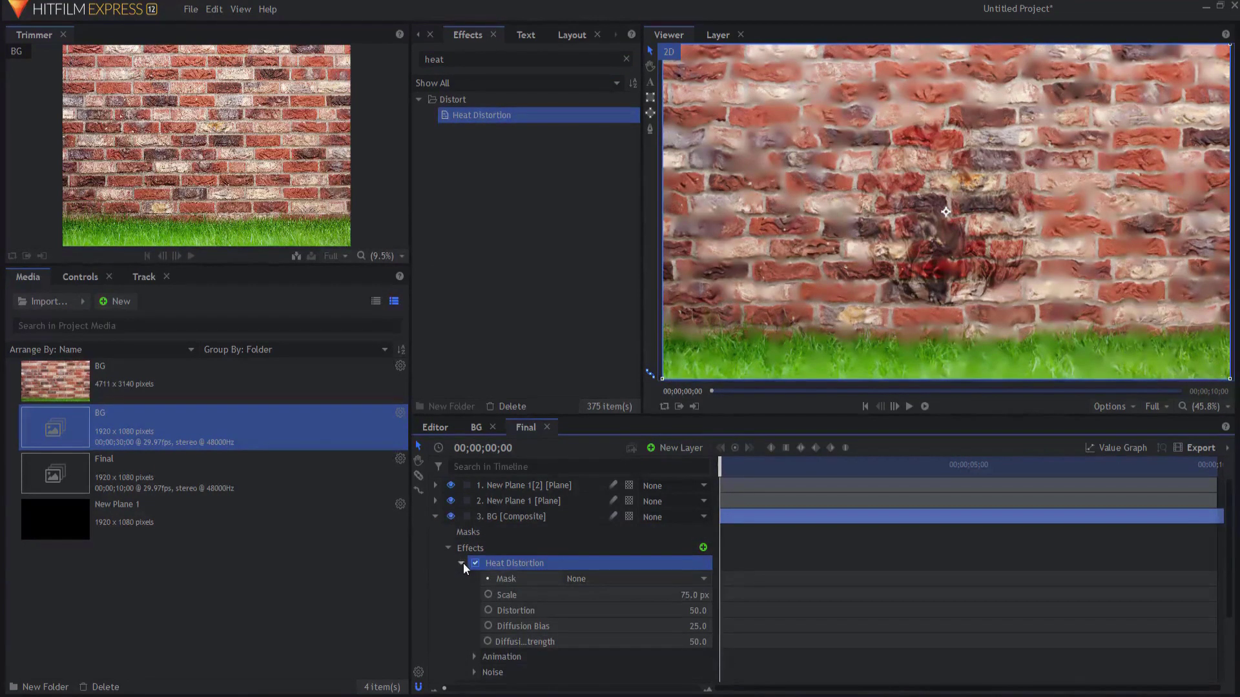
{"action": "left_click", "coordinate": [588, 579]}
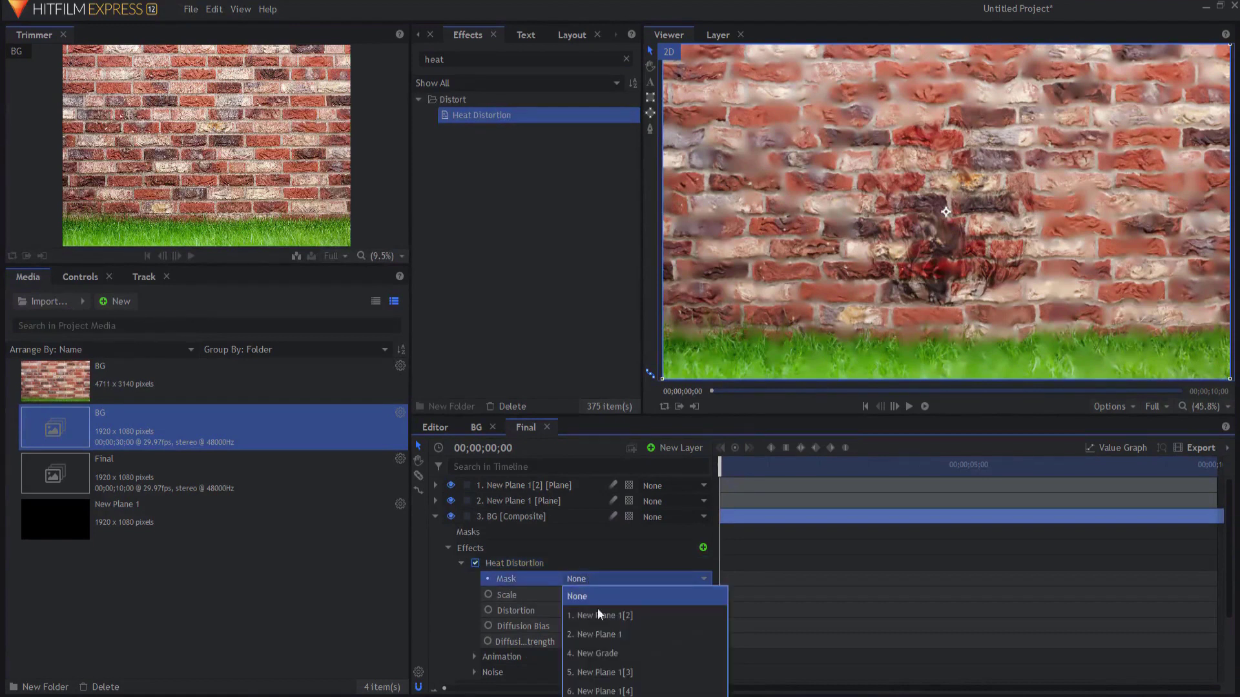
{"action": "left_click", "coordinate": [612, 653]}
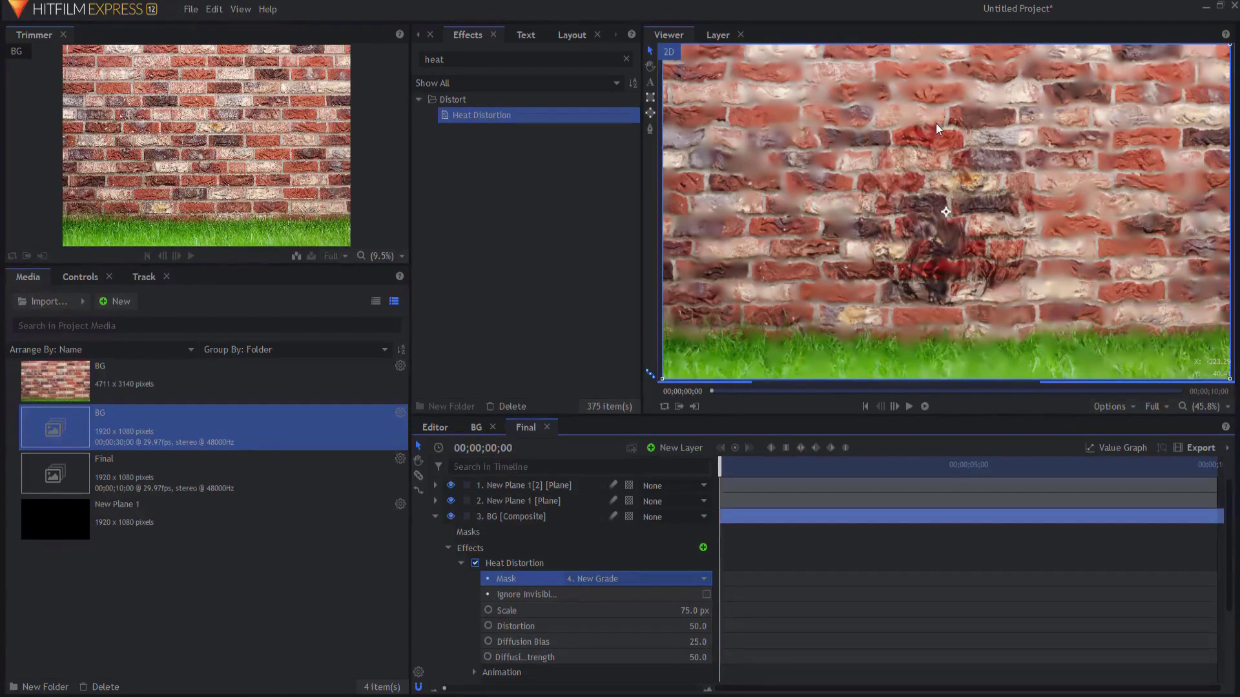
{"action": "left_click", "coordinate": [435, 516]}
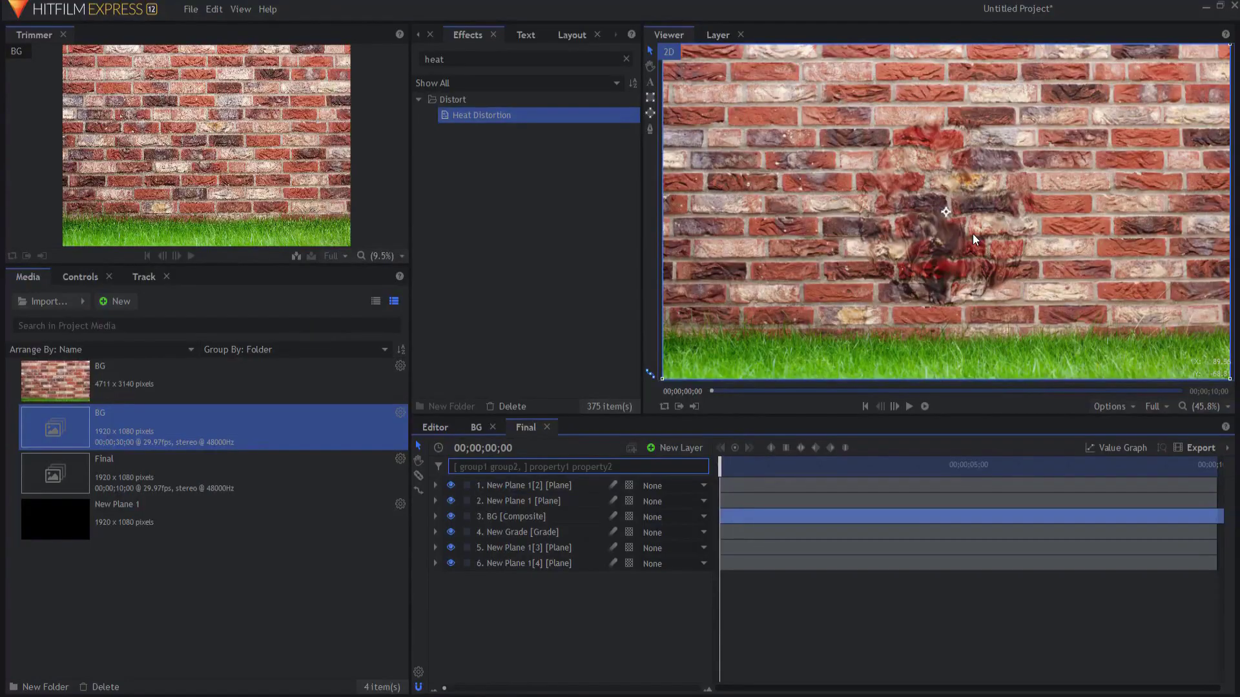
Step: Filter by 'colo' and set plane 1's Fractal Noise Color 1 to grey 50, 50, 50
{"action": "type", "text": "color"}
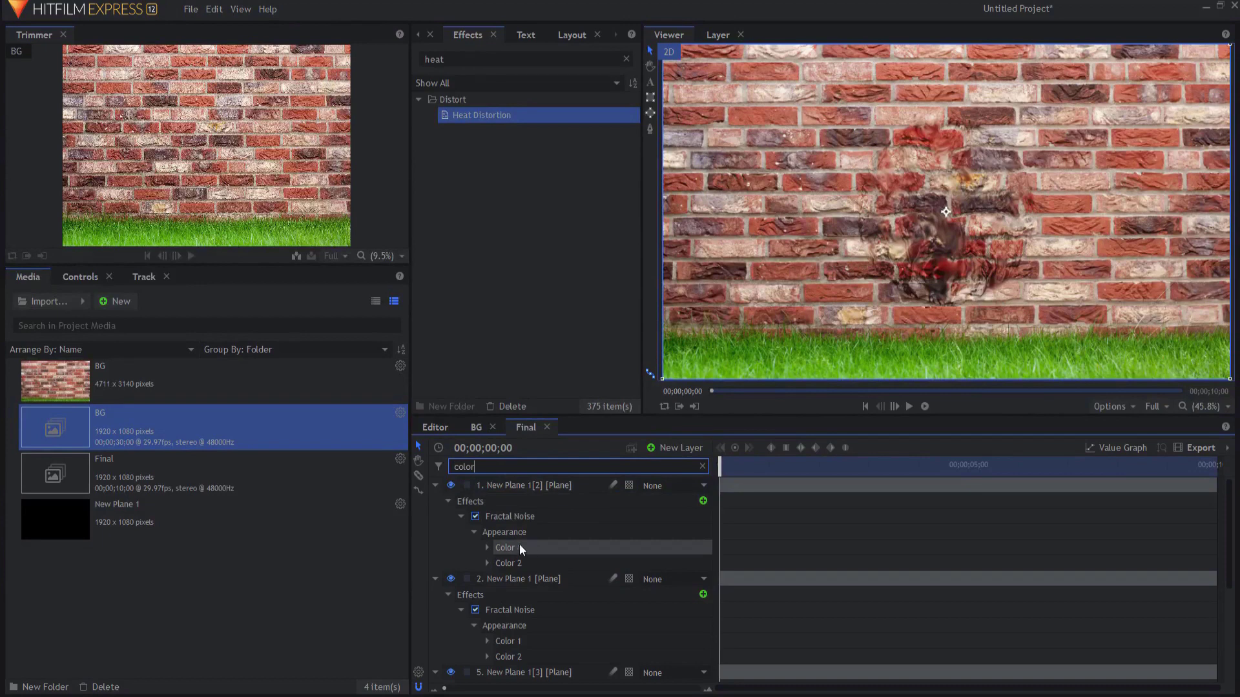
{"action": "left_click", "coordinate": [486, 547]}
{"action": "left_click", "coordinate": [486, 548]}
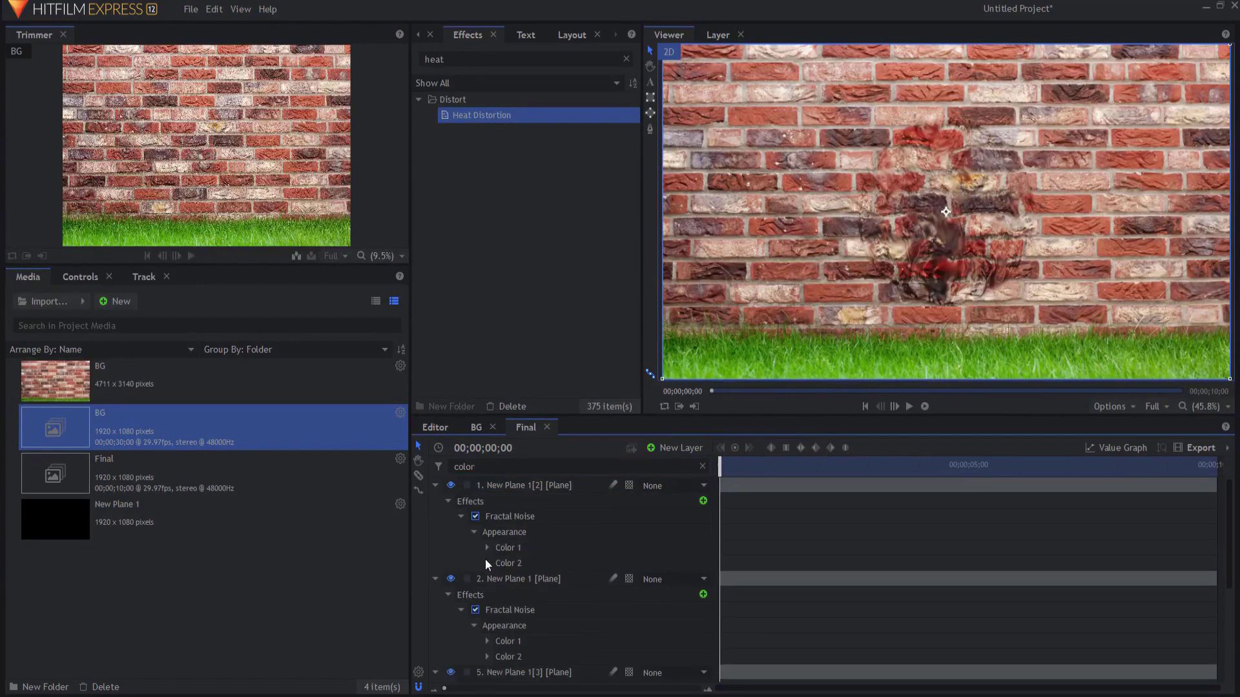
{"action": "left_click", "coordinate": [486, 562]}
{"action": "left_click", "coordinate": [486, 562]}
{"action": "left_click", "coordinate": [486, 547]}
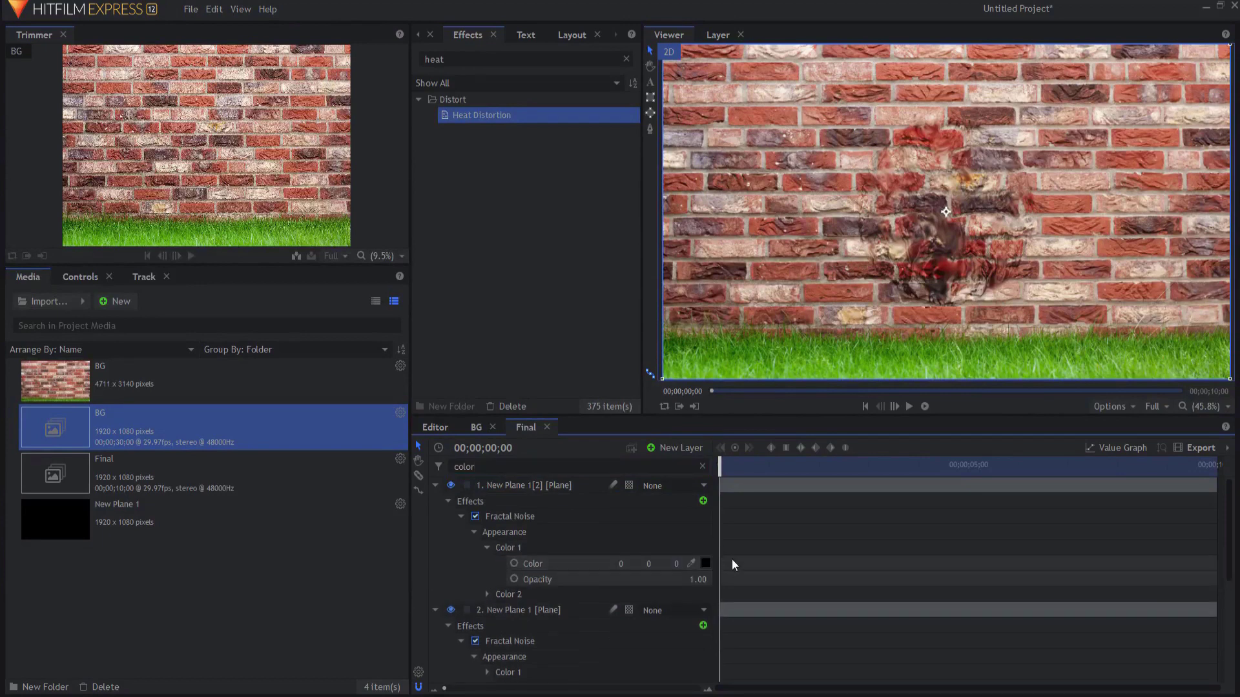
{"action": "left_click", "coordinate": [705, 563]}
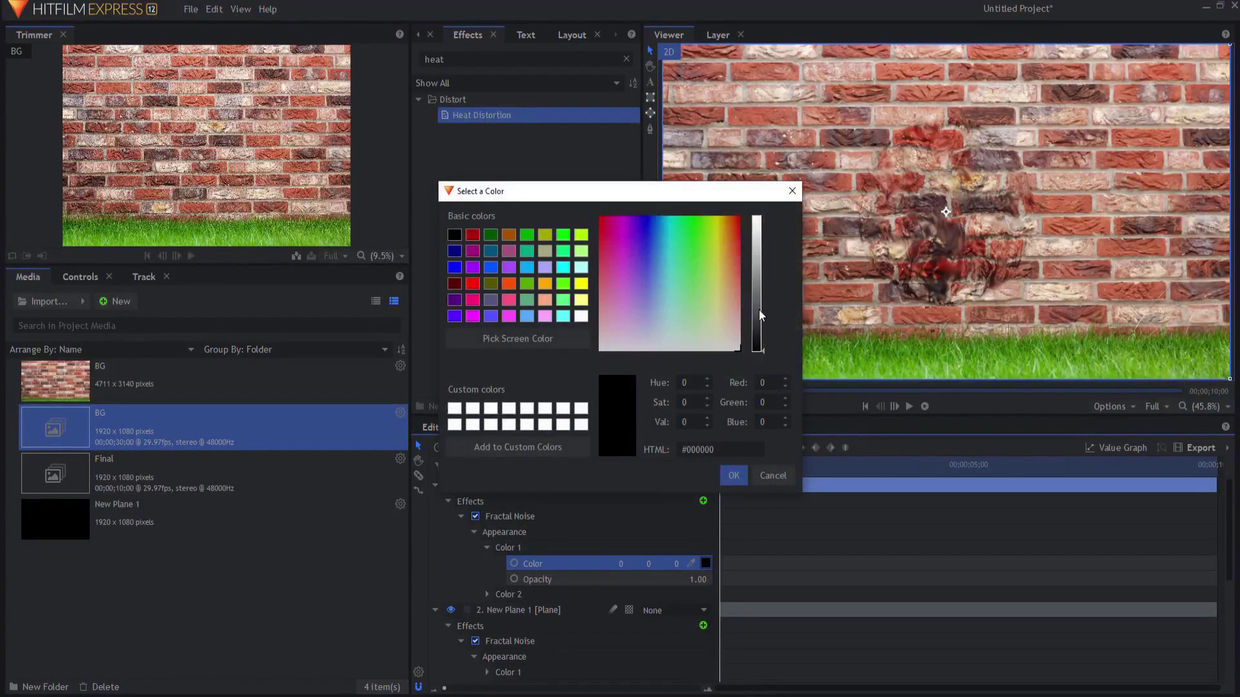
{"action": "left_click", "coordinate": [756, 324]}
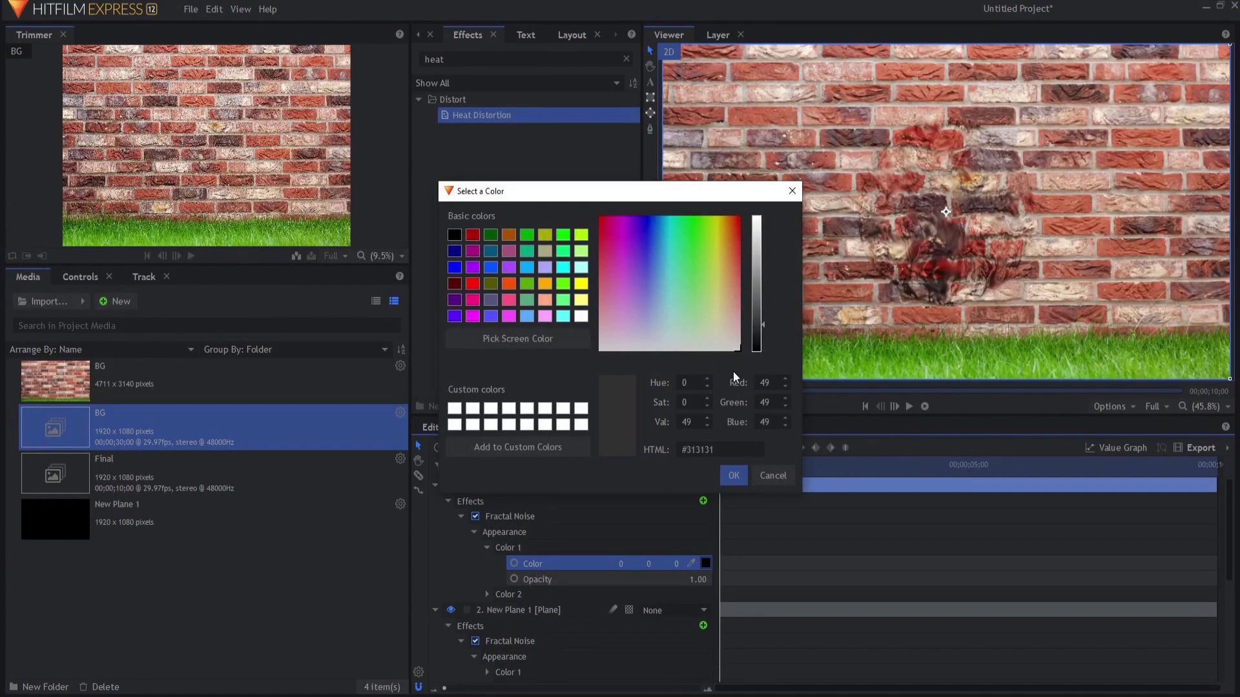
{"action": "left_click", "coordinate": [755, 324]}
{"action": "left_click", "coordinate": [734, 476]}
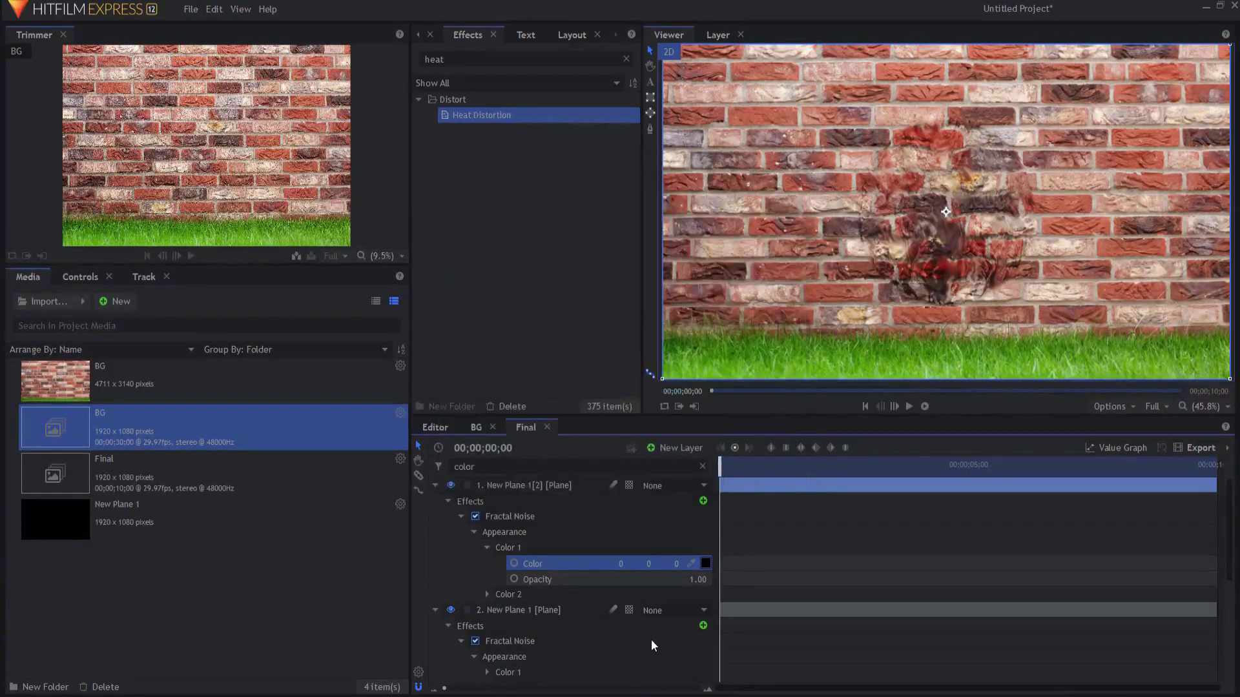
Step: Eyedrop the same grey into plane 2's Fractal Noise Color 1
{"action": "left_click", "coordinate": [486, 672]}
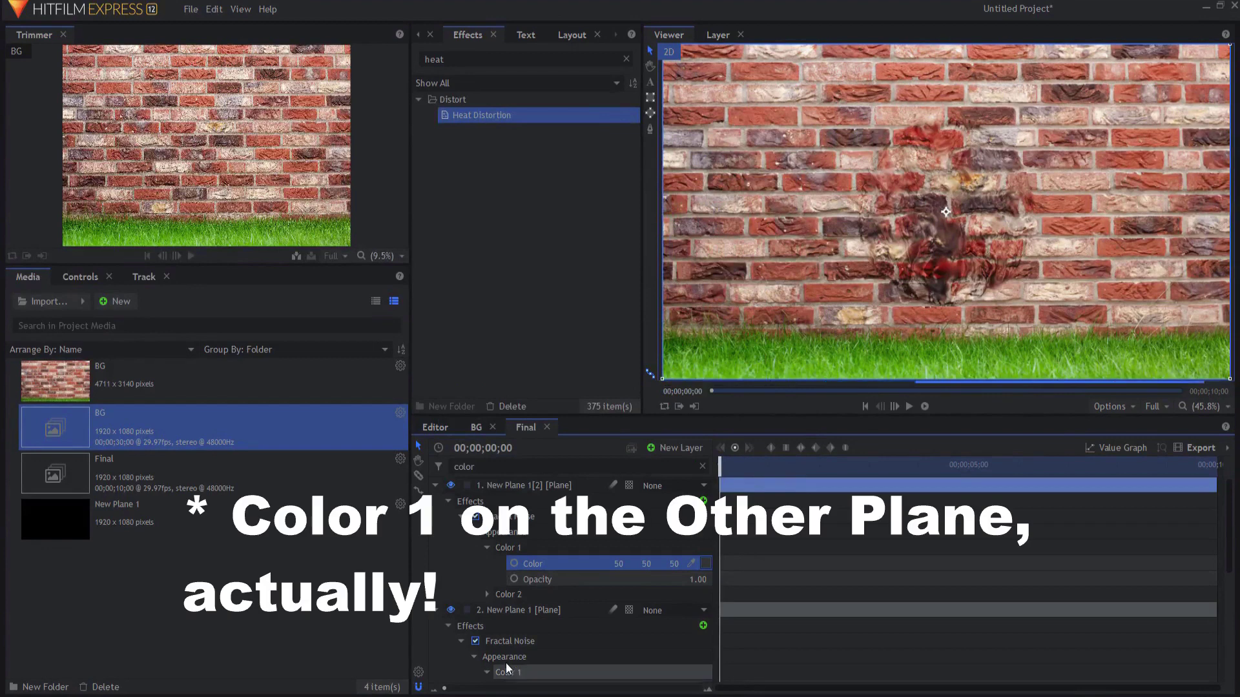
{"action": "scroll", "coordinate": [652, 654], "scroll_direction": "down", "scroll_amount": 3}
{"action": "scroll", "coordinate": [698, 555], "scroll_direction": "up", "scroll_amount": 2}
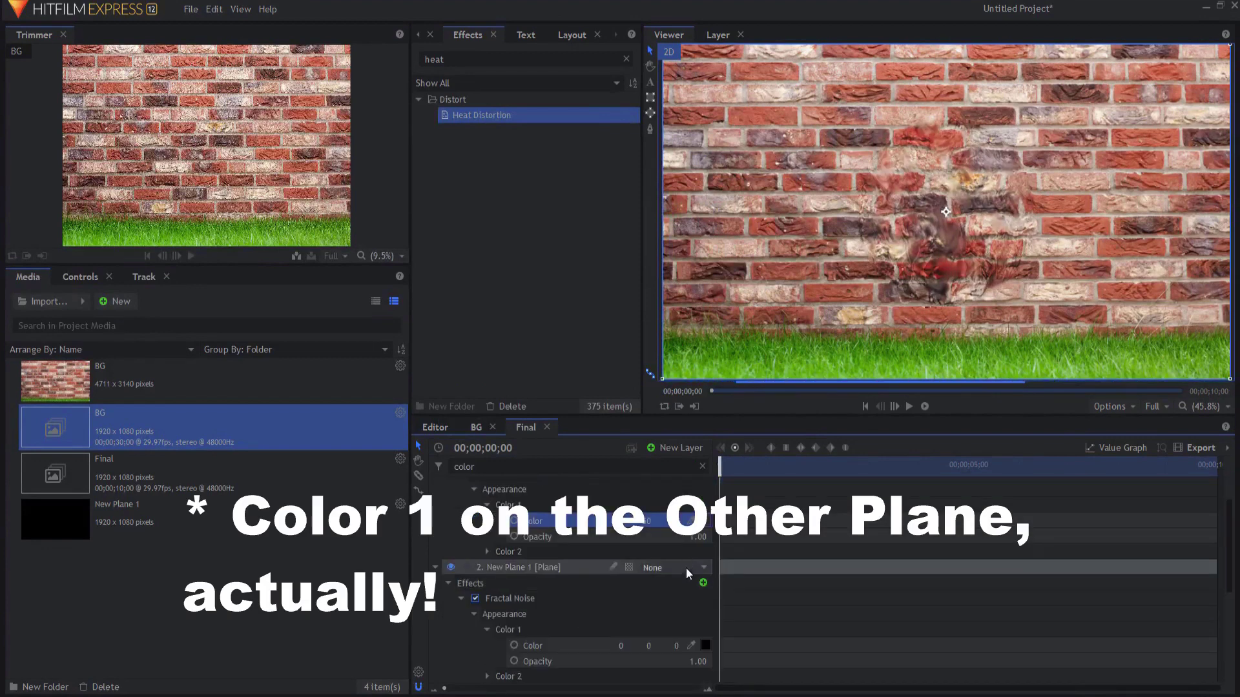
{"action": "left_click", "coordinate": [691, 645]}
{"action": "left_click", "coordinate": [706, 520]}
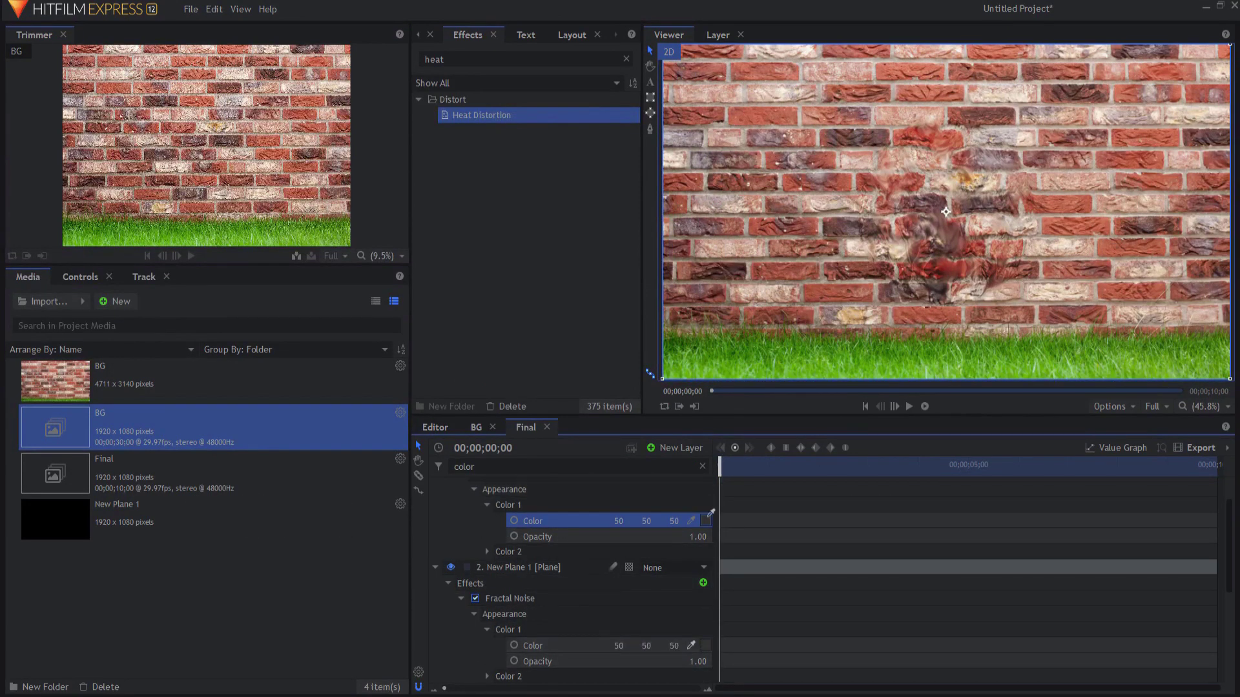